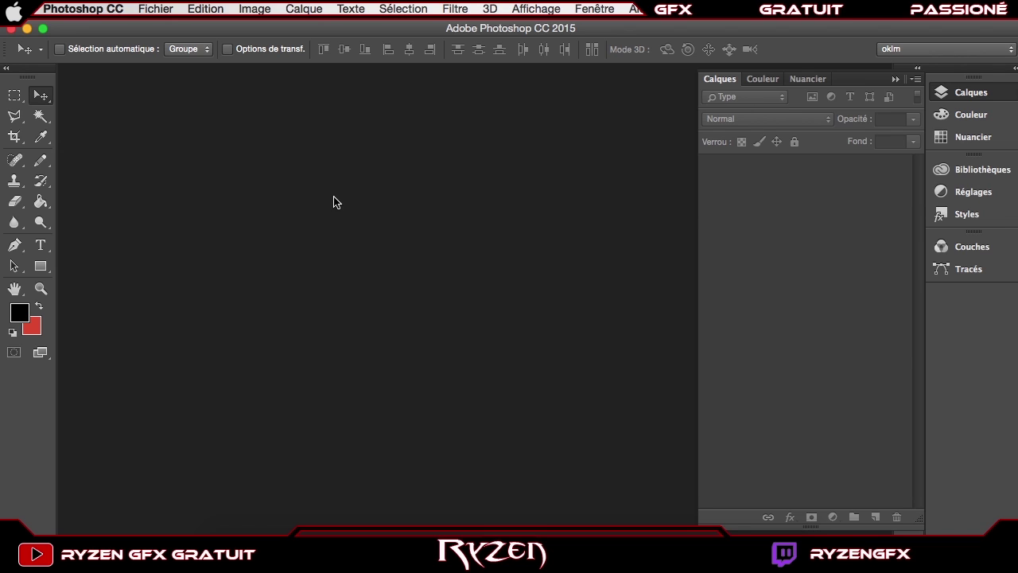
# Step: Create a new 800 × 800 pixel RGB document named "logo tuto 2d" with a white background
pyautogui.click(170, 5)
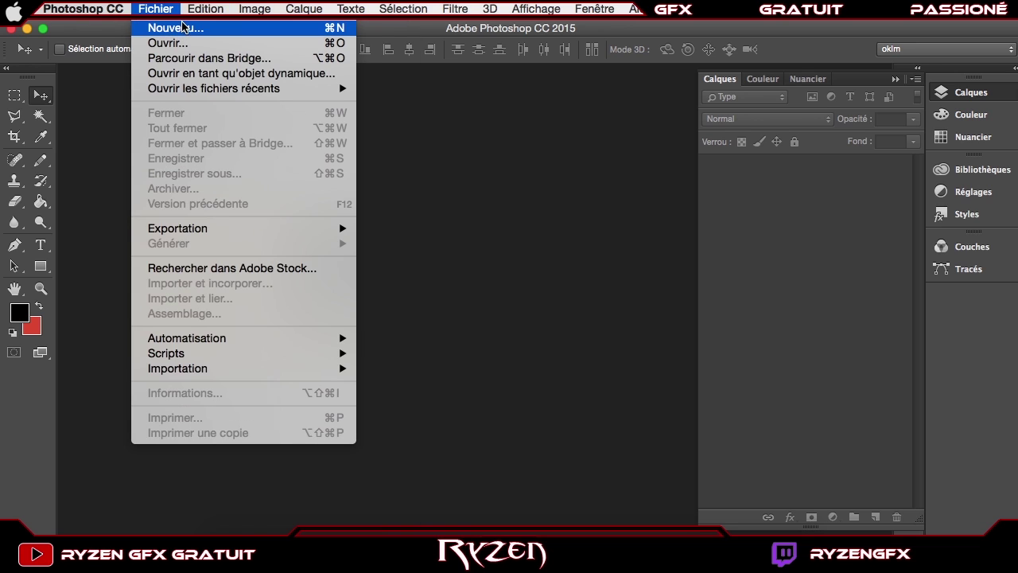
pyautogui.click(175, 28)
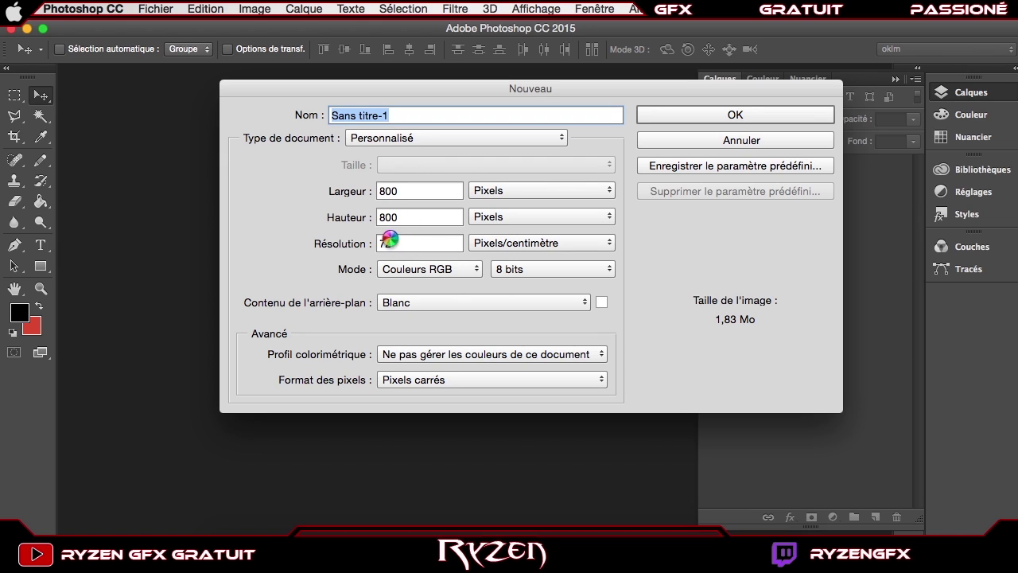
pyautogui.click(362, 248)
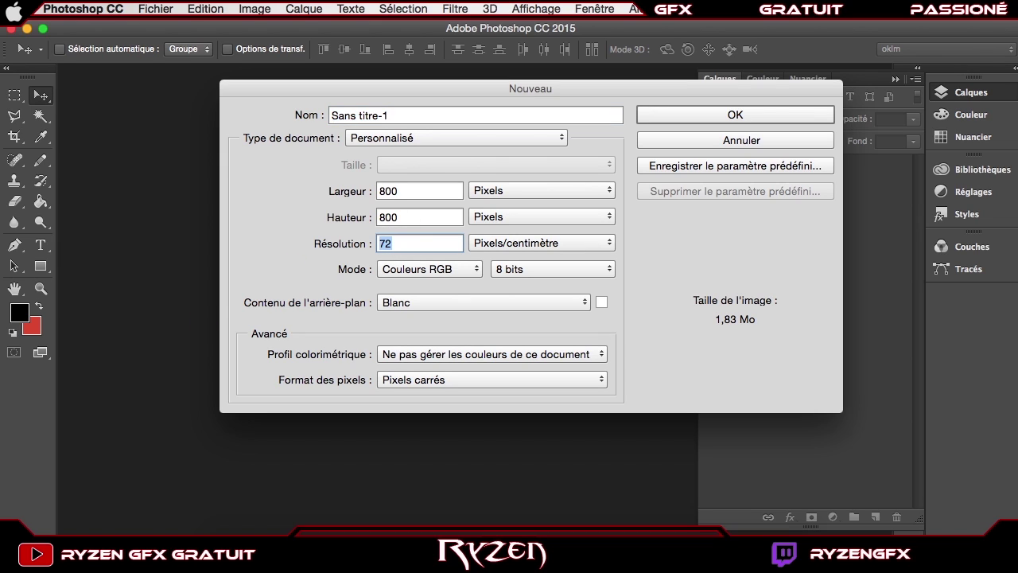
pyautogui.click(421, 245)
pyautogui.tripleClick(402, 114)
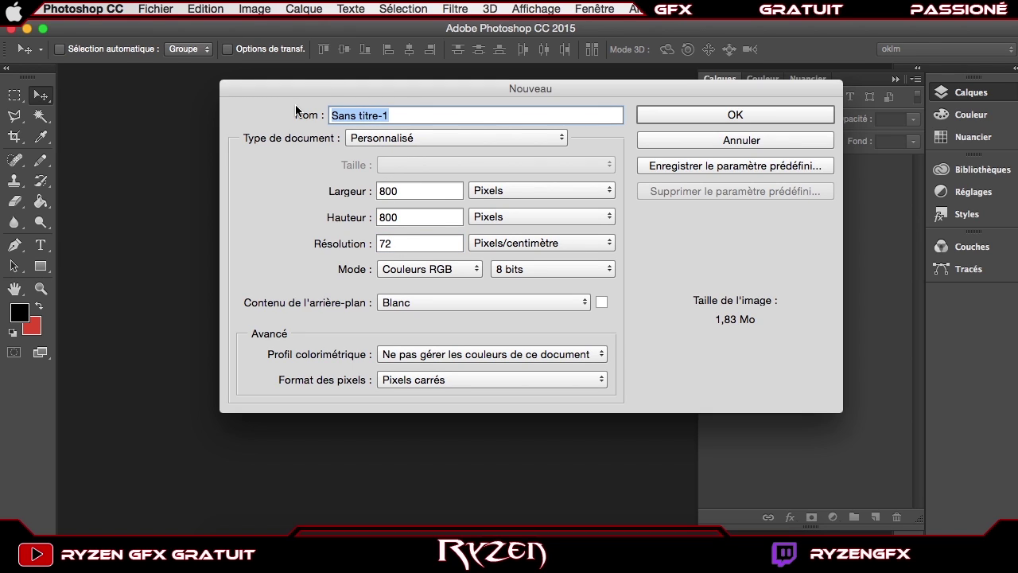
pyautogui.press('BackSpace')
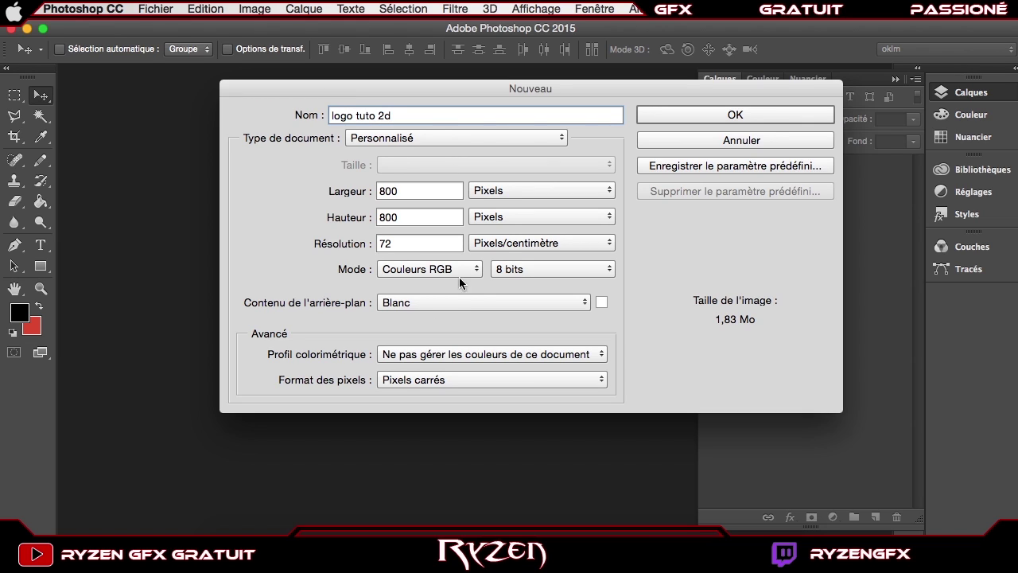
pyautogui.click(736, 115)
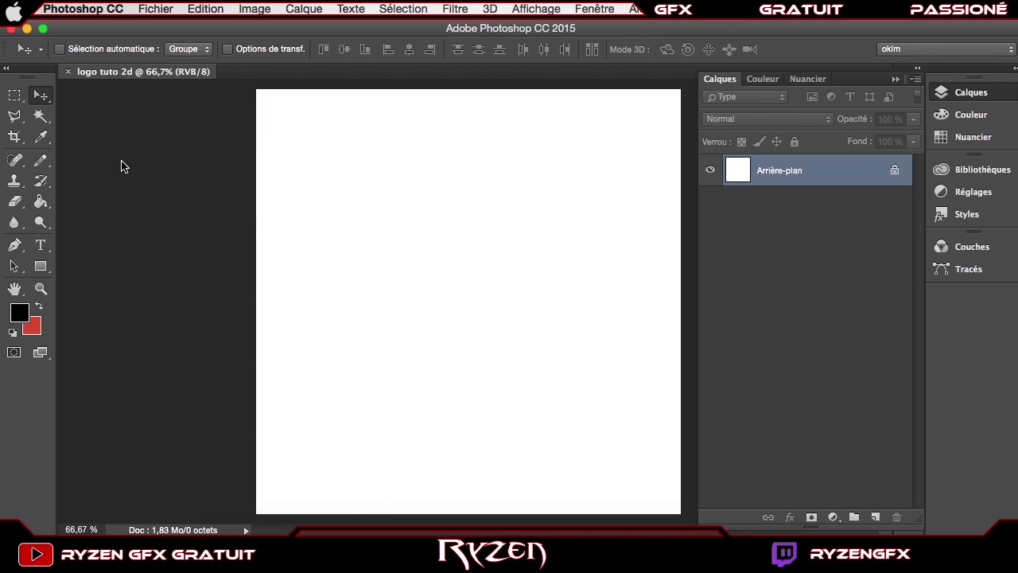
# Step: Unlock the background layer and activate the Polygonal Lasso tool
pyautogui.click(896, 173)
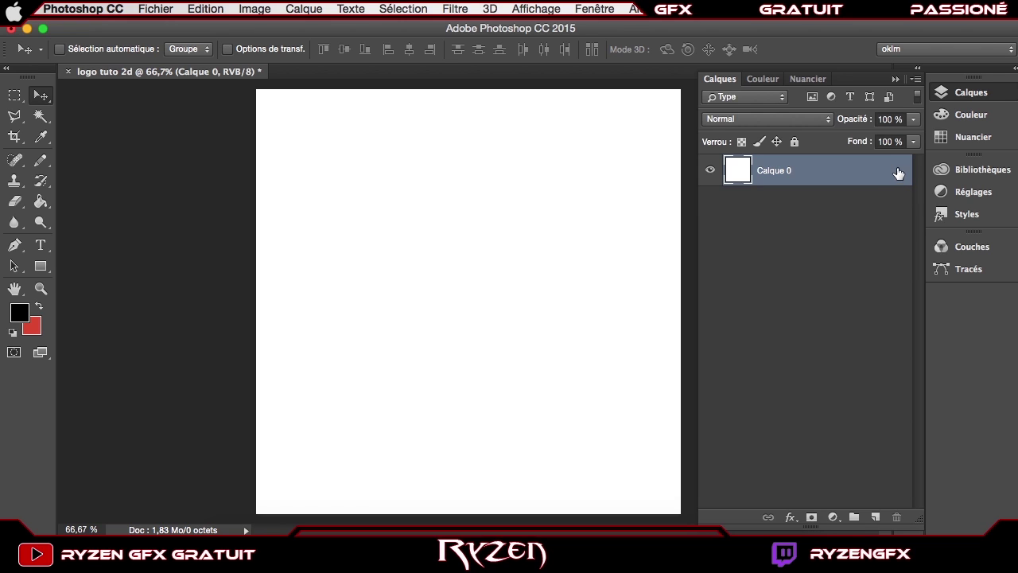
pyautogui.click(15, 117)
pyautogui.click(16, 118)
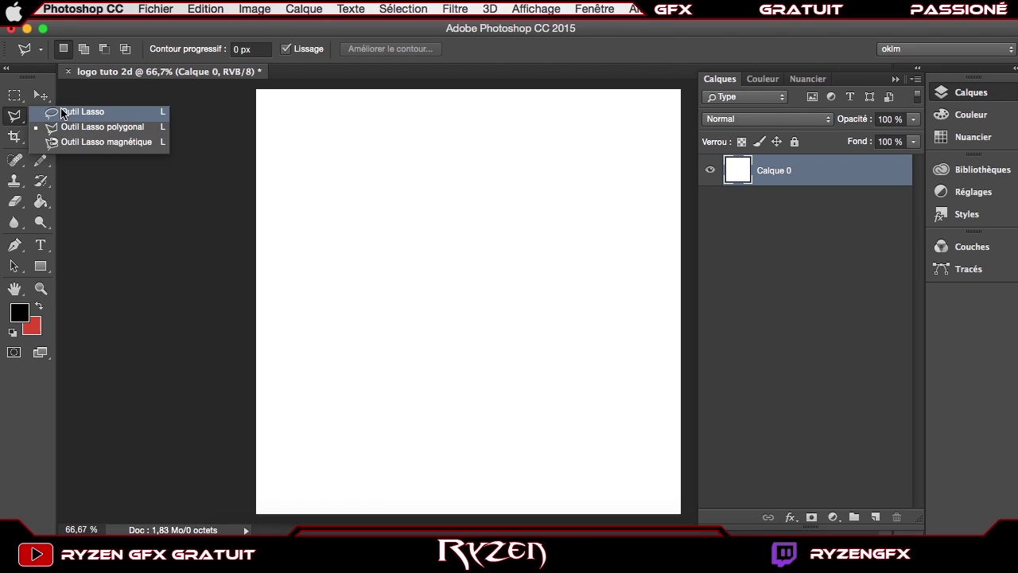
pyautogui.click(24, 127)
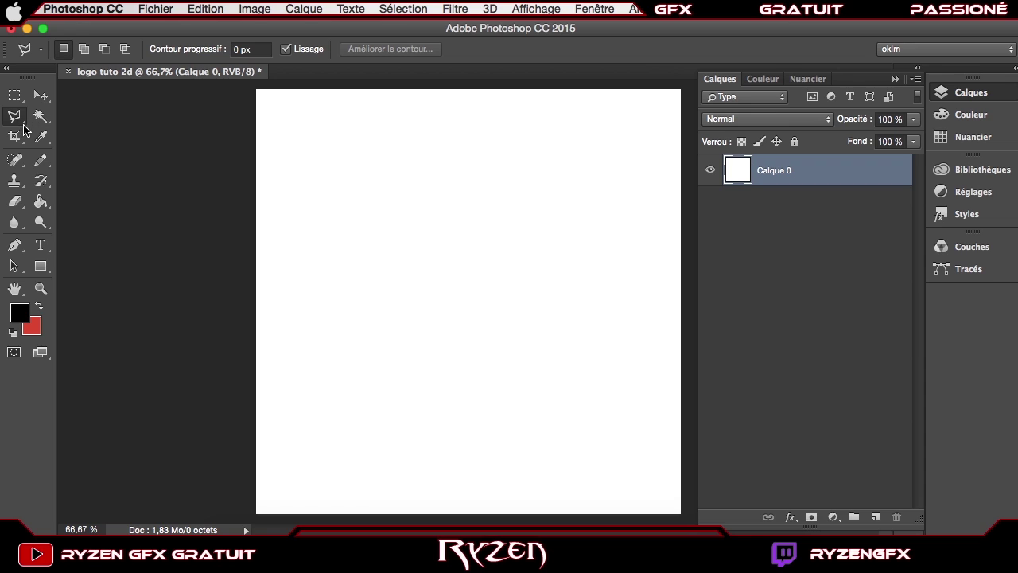
pyautogui.click(25, 127)
pyautogui.click(22, 122)
pyautogui.click(14, 119)
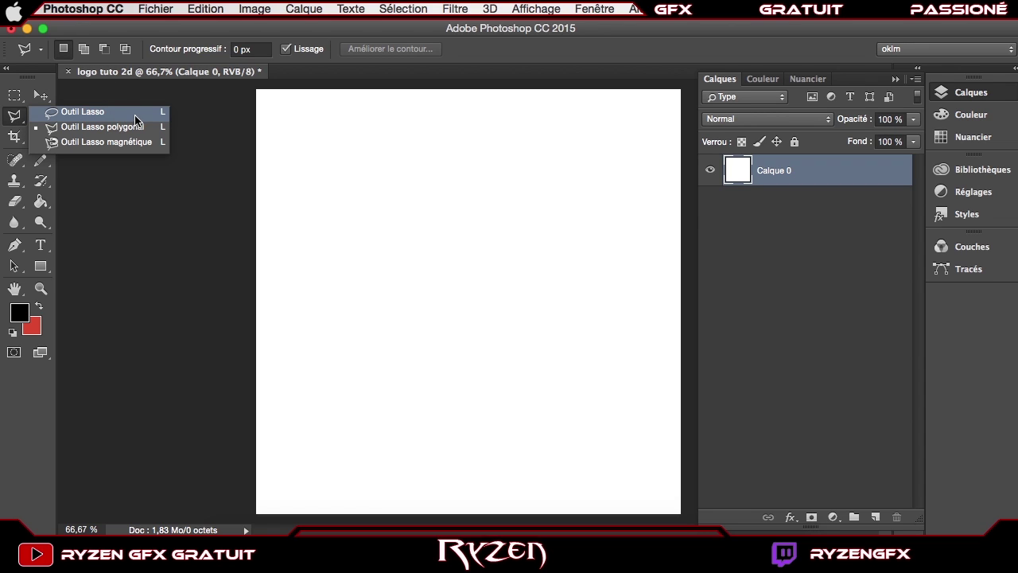
pyautogui.click(88, 130)
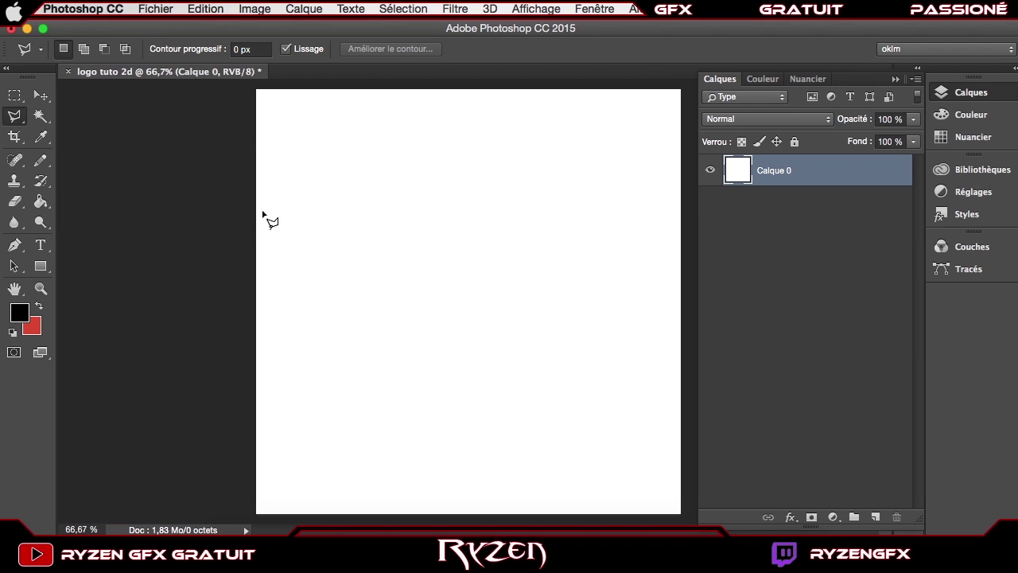
# Step: Outline an angular, arrow-like logo shape on the canvas as a closed Polygonal Lasso selection with horizontal and diagonal edges
pyautogui.click(332, 207)
pyautogui.click(383, 156)
pyautogui.click(500, 156)
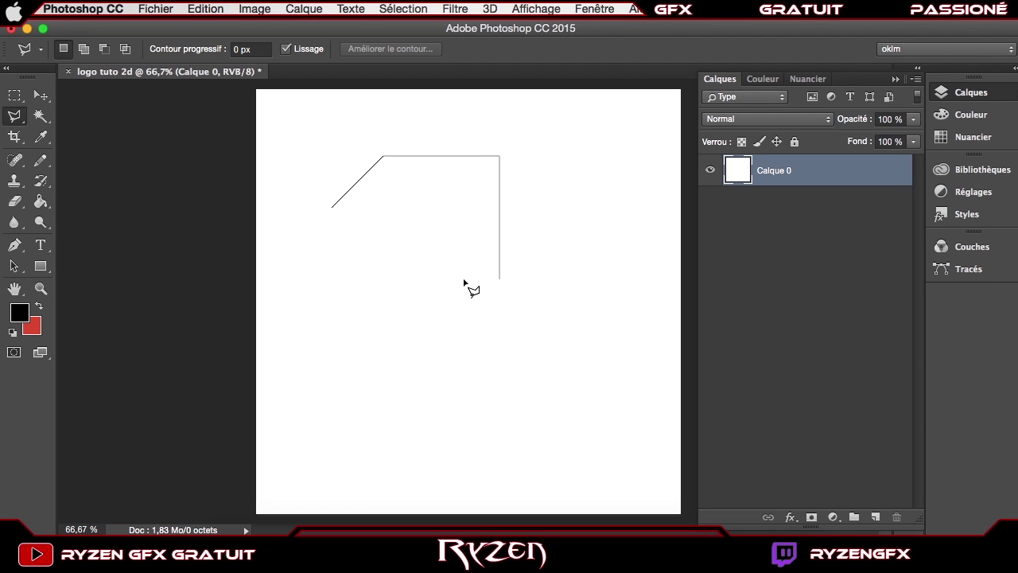
pyautogui.click(417, 238)
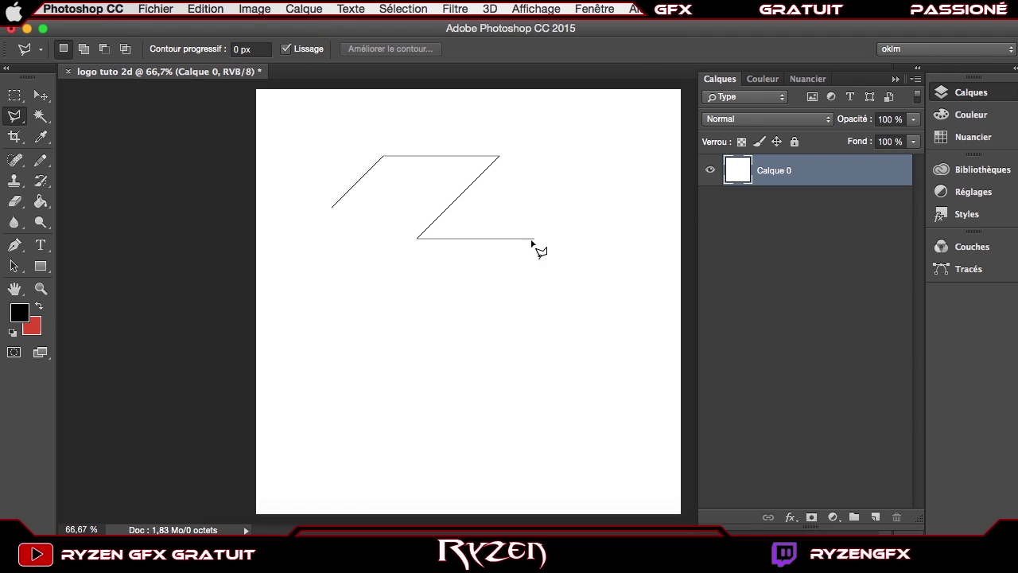
pyautogui.click(478, 238)
pyautogui.click(588, 348)
pyautogui.click(466, 348)
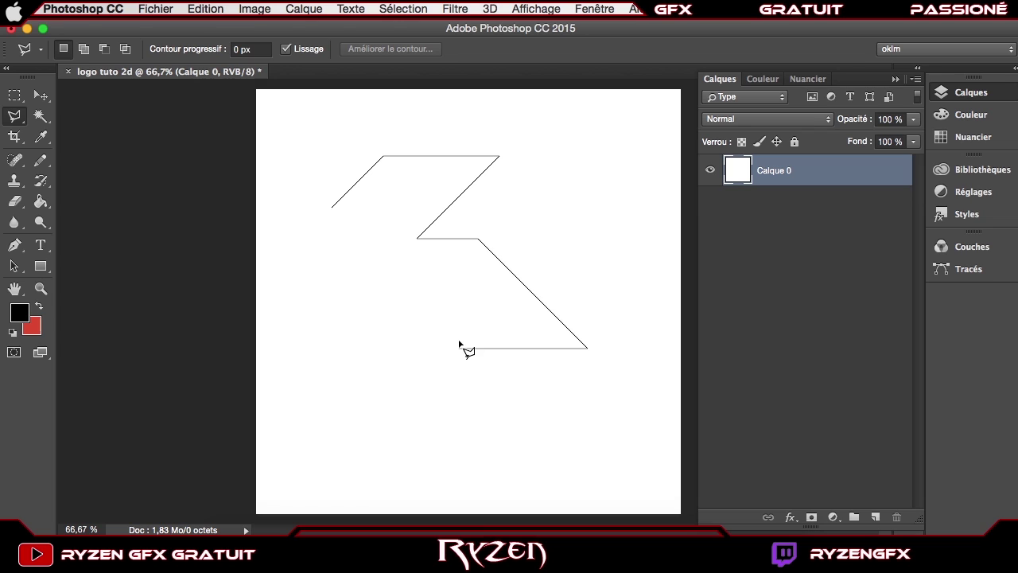
pyautogui.click(420, 307)
pyautogui.click(353, 323)
pyautogui.click(458, 409)
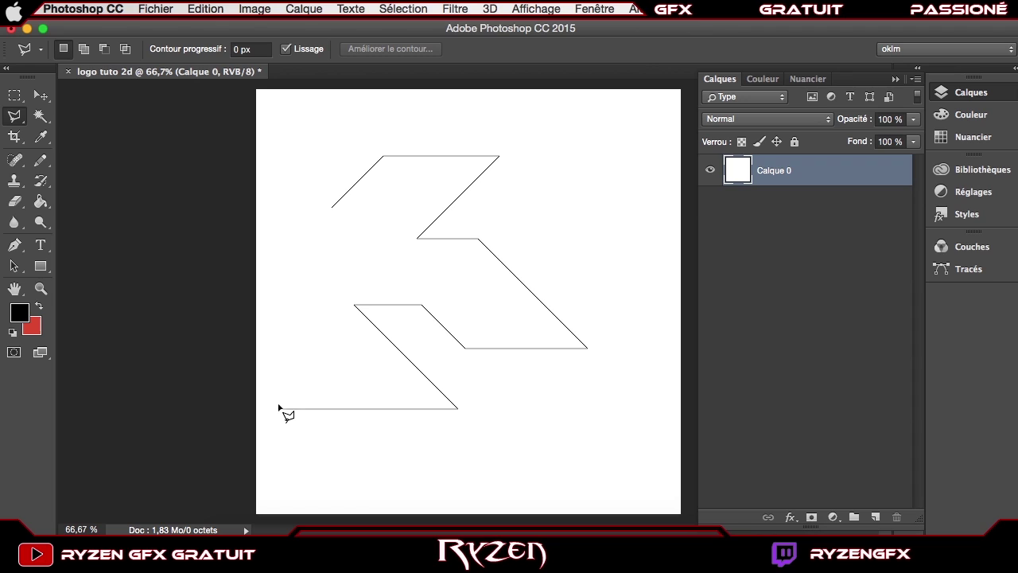
pyautogui.click(278, 409)
pyautogui.click(324, 363)
pyautogui.click(328, 234)
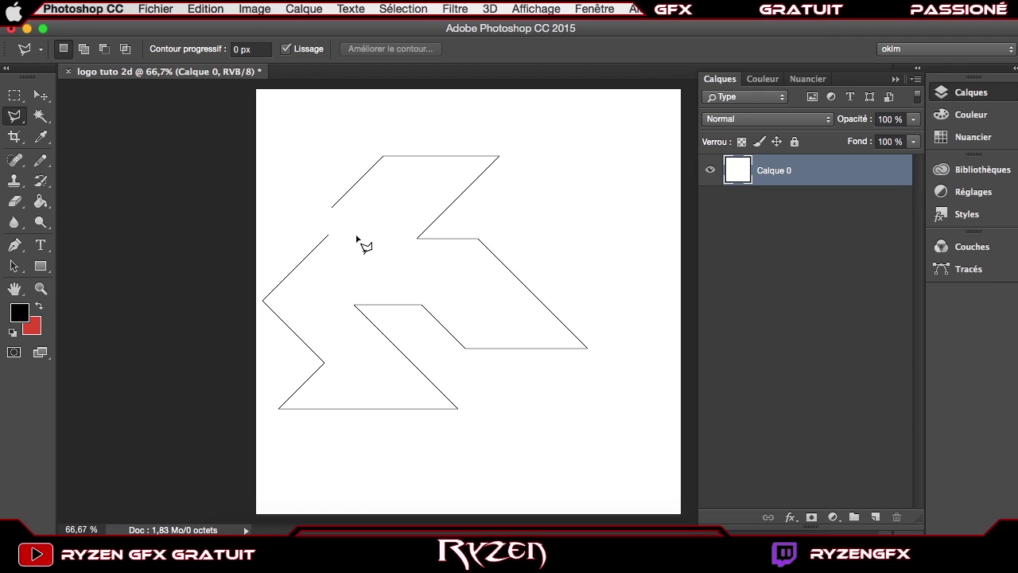
pyautogui.click(298, 264)
pyautogui.click(299, 231)
pyautogui.click(333, 201)
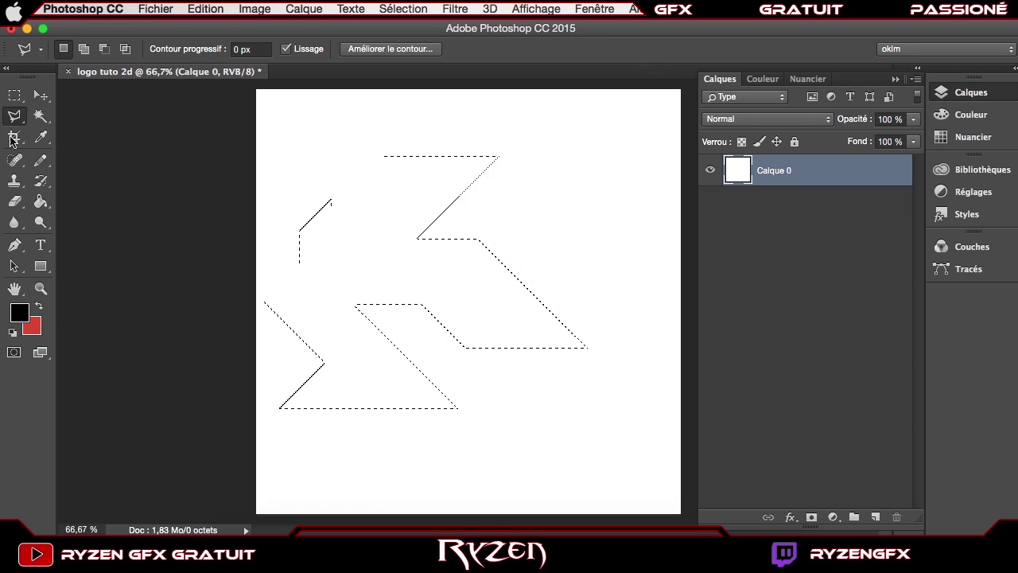
# Step: Fill the angular selection with black (000000) using the Paint Bucket, and deselect it
pyautogui.click(17, 313)
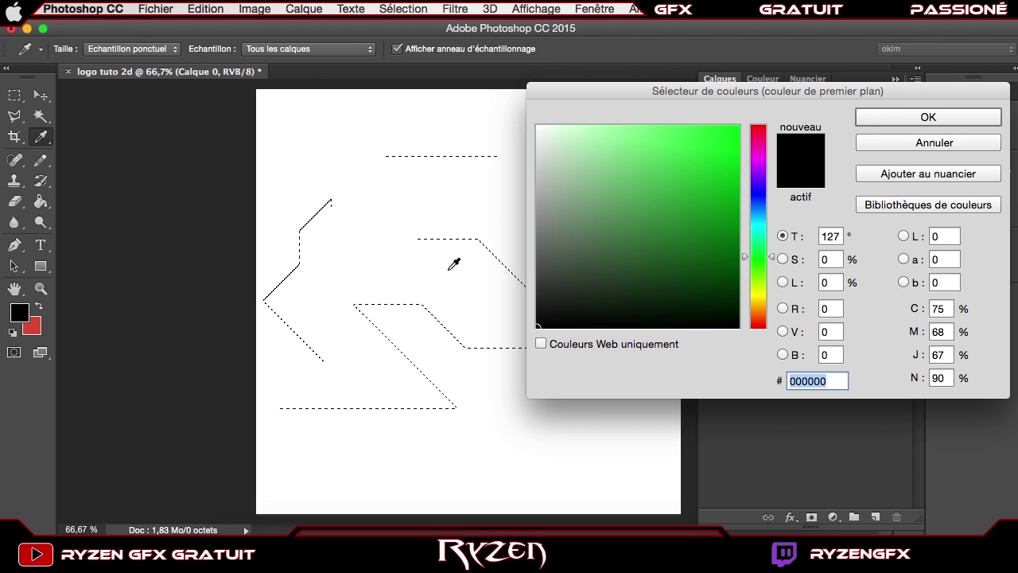
pyautogui.click(922, 117)
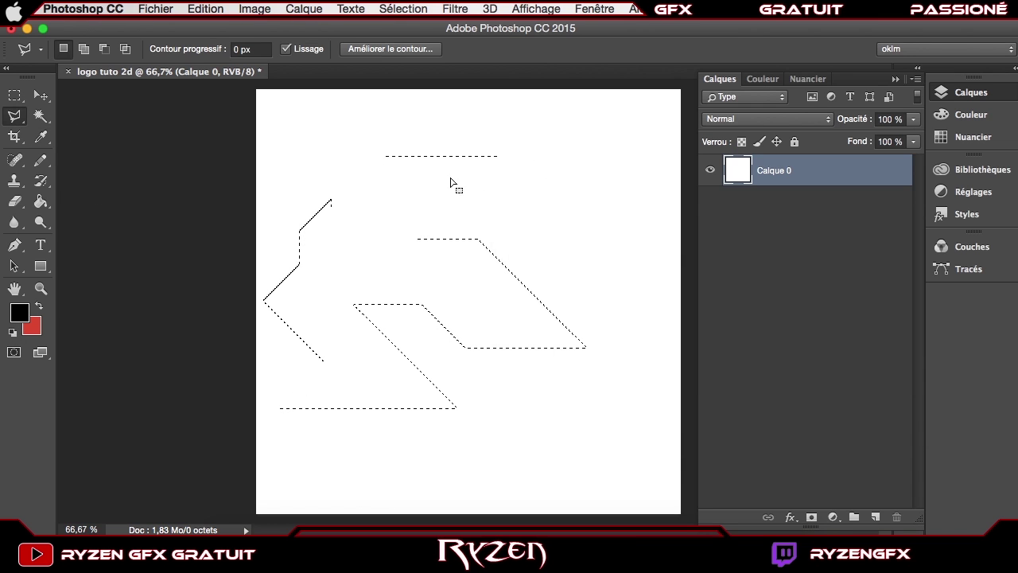
pyautogui.press('super+d')
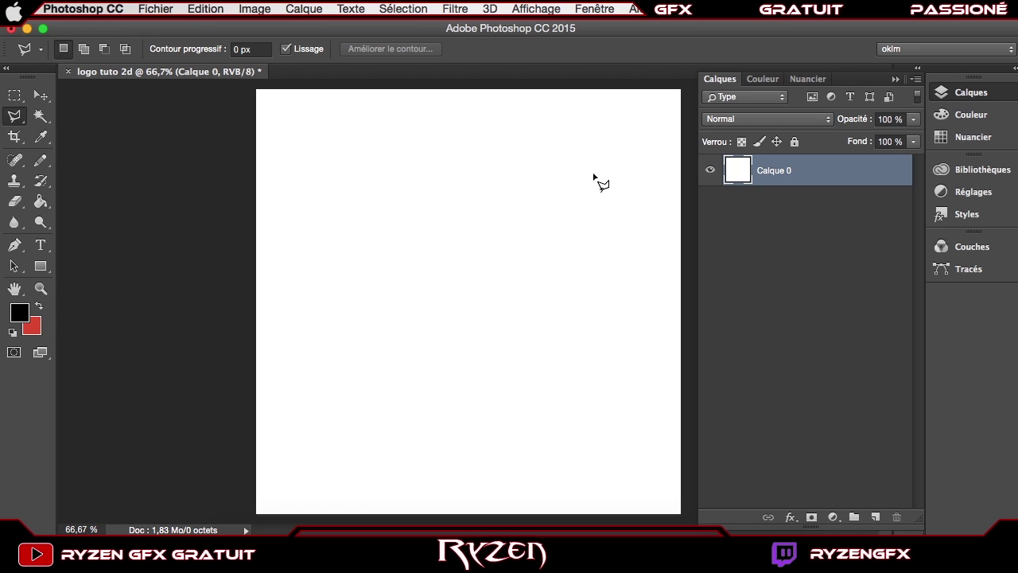
pyautogui.press('super+z')
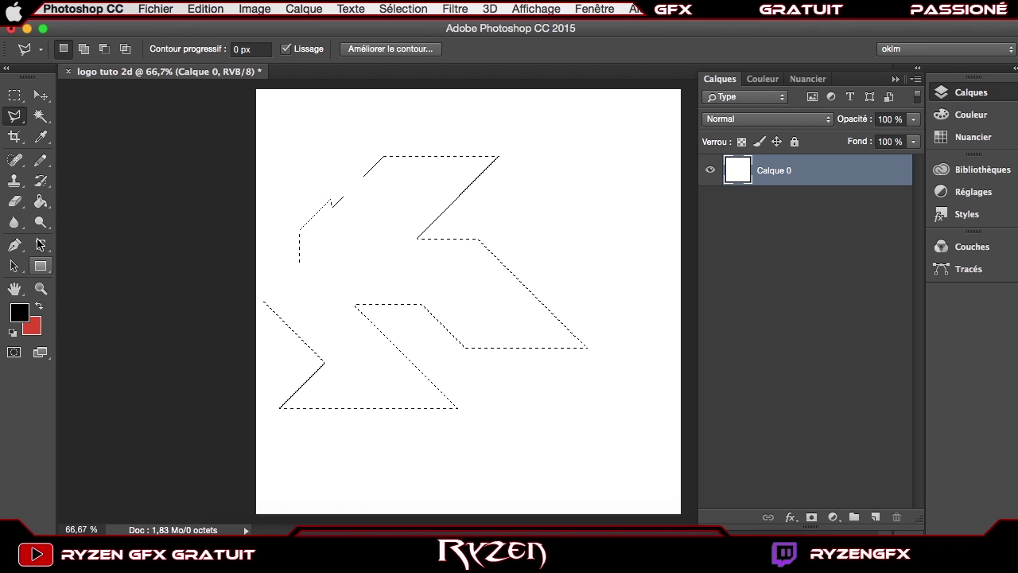
pyautogui.click(39, 203)
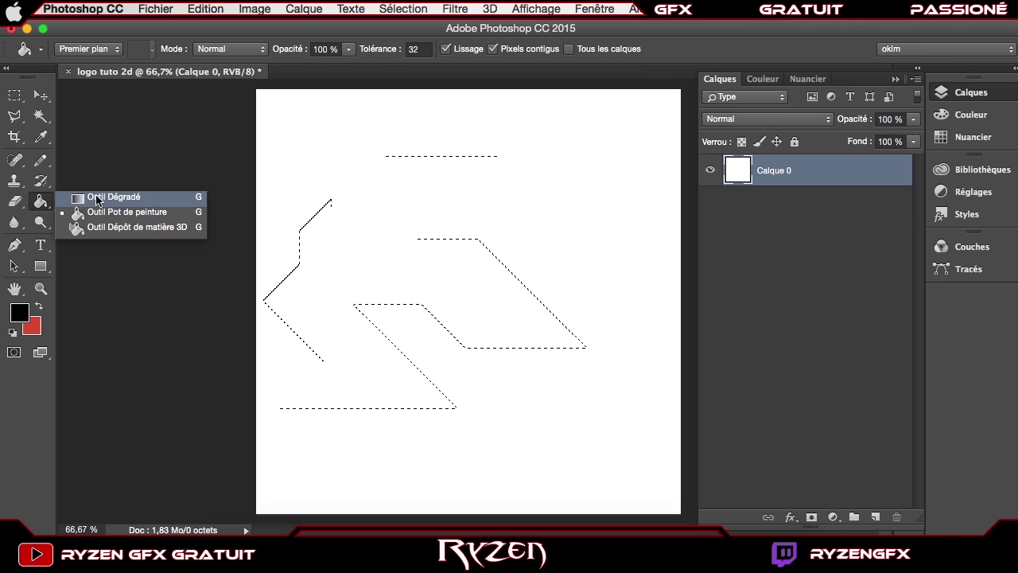
pyautogui.click(124, 213)
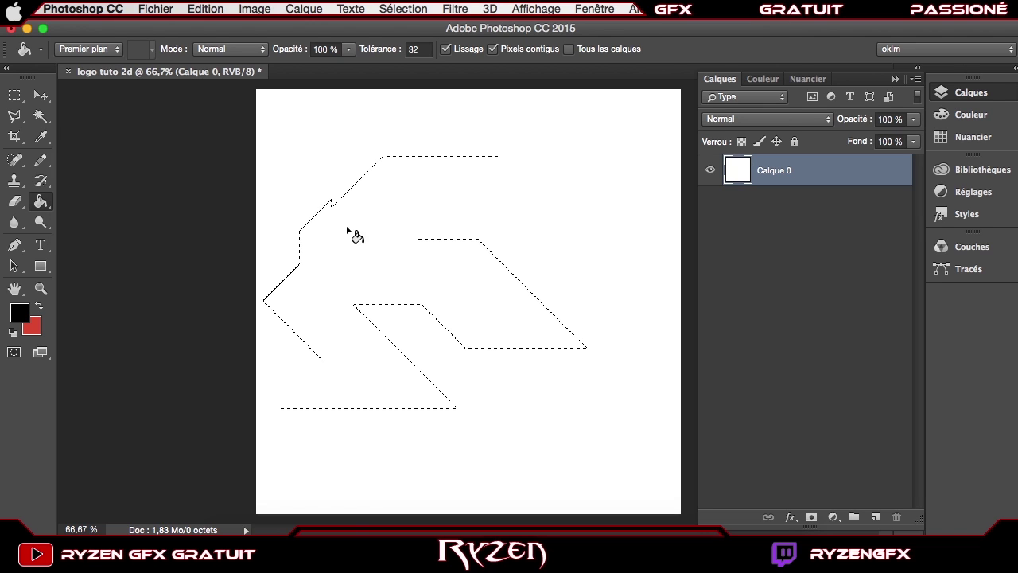
pyautogui.click(379, 173)
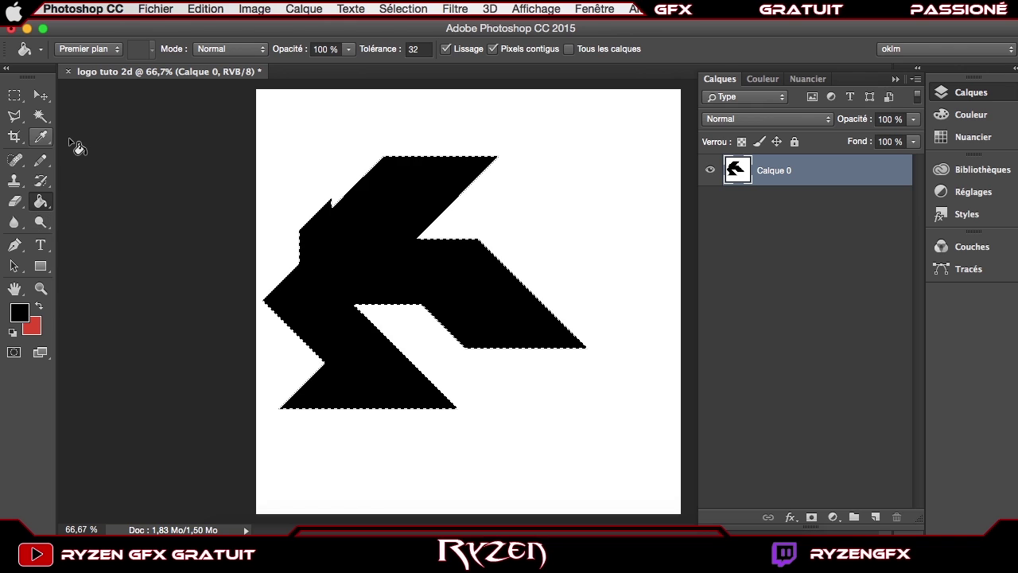
pyautogui.click(15, 95)
pyautogui.click(158, 121)
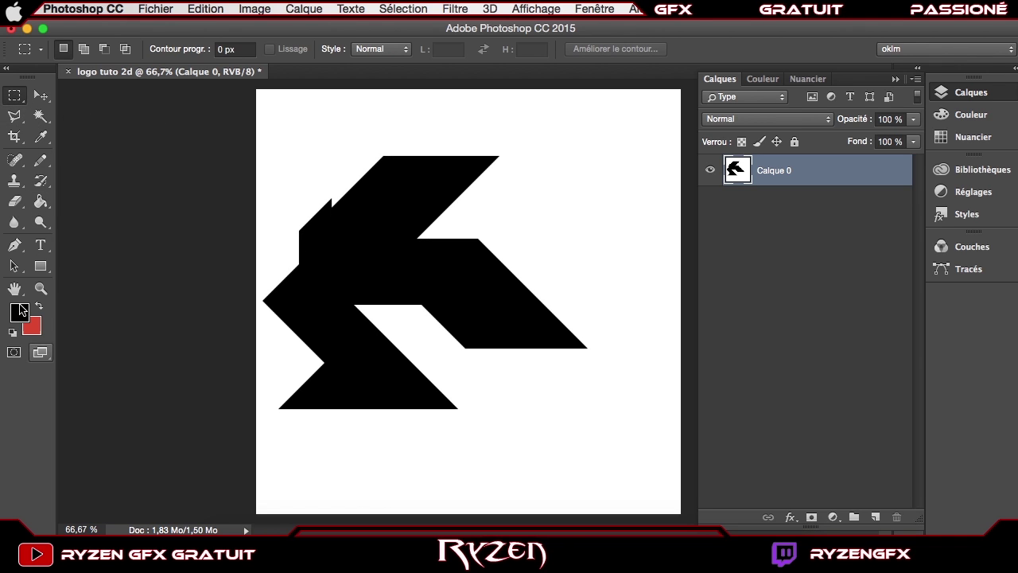
# Step: Try to even out the small notch on the black shape's upper-left edge with small rectangular selections and the Paint Bucket
pyautogui.click(41, 289)
pyautogui.doubleClick(367, 221)
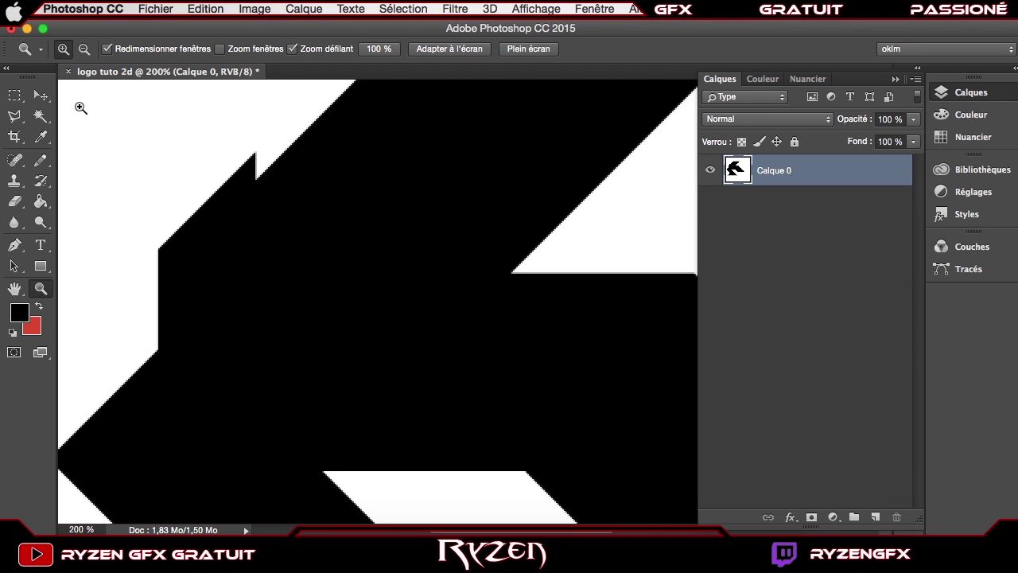
pyautogui.click(15, 96)
pyautogui.moveTo(252, 163)
pyautogui.mouseDown()
pyautogui.moveTo(265, 184)
pyautogui.moveTo(250, 178)
pyautogui.mouseUp()
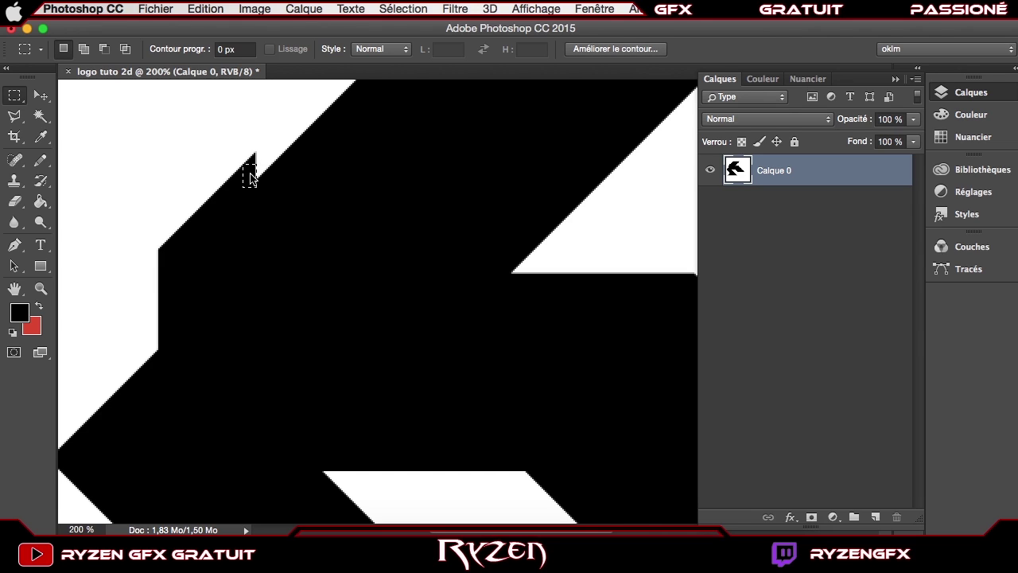
pyautogui.click(17, 203)
pyautogui.click(36, 203)
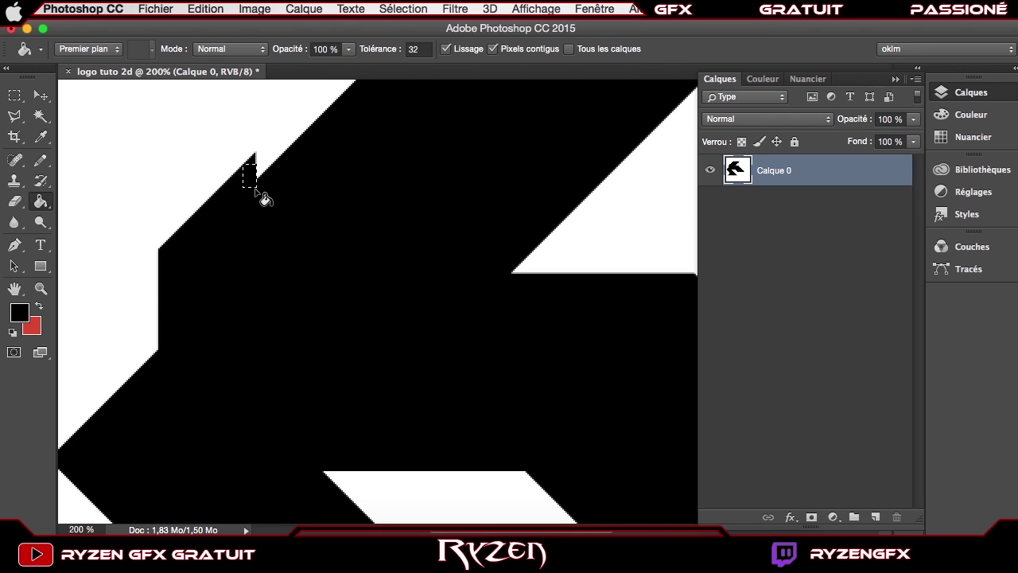
pyautogui.click(14, 95)
pyautogui.click(87, 104)
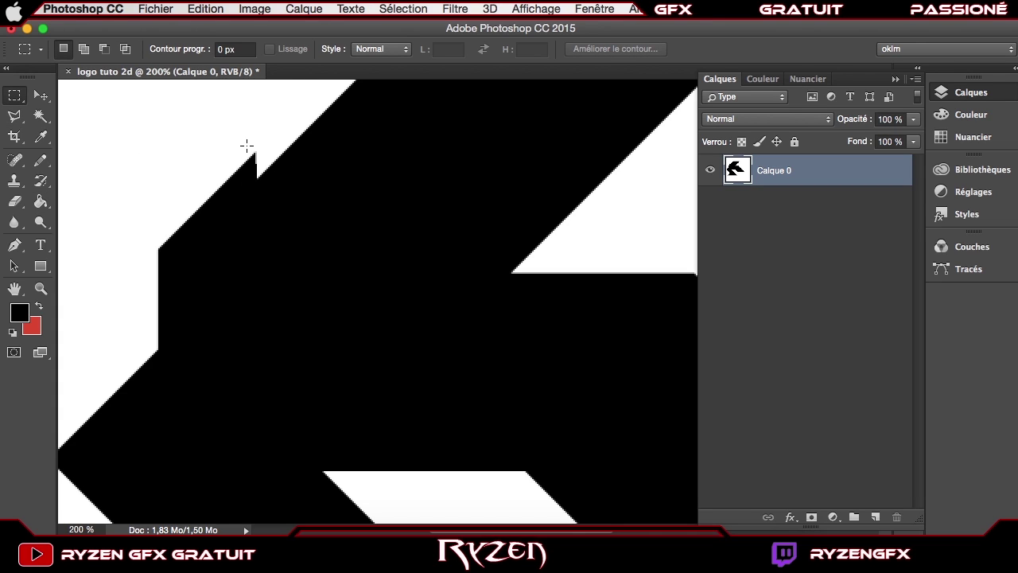
pyautogui.moveTo(254, 148); pyautogui.dragTo(260, 172)
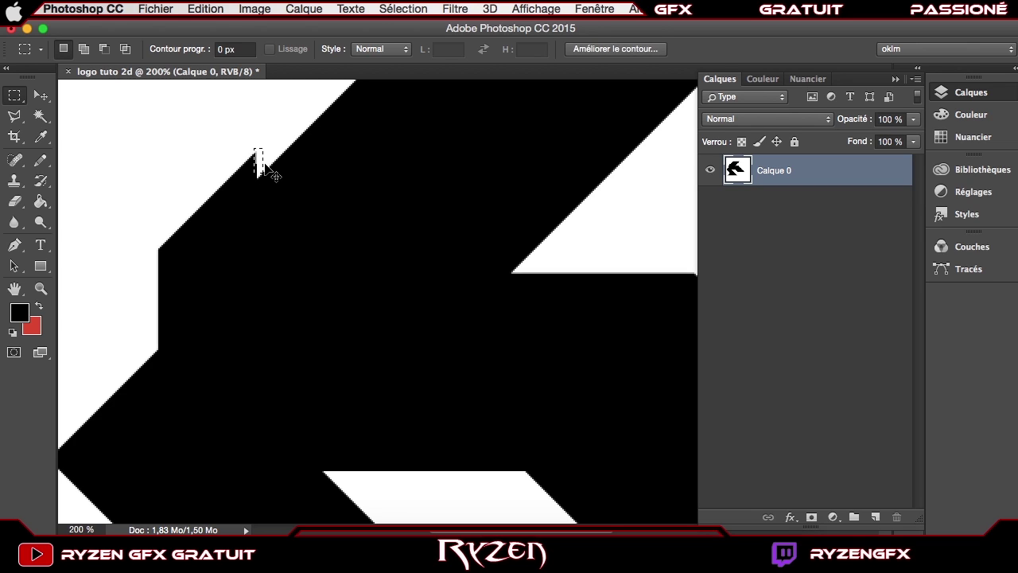
# Step: Undo the notch retouching and clear the remaining selection
pyautogui.hotkey('ctrl', 'alt', 'z')
pyautogui.hotkey('ctrl', 'alt', 'z')
pyautogui.hotkey('ctrl', 'd')
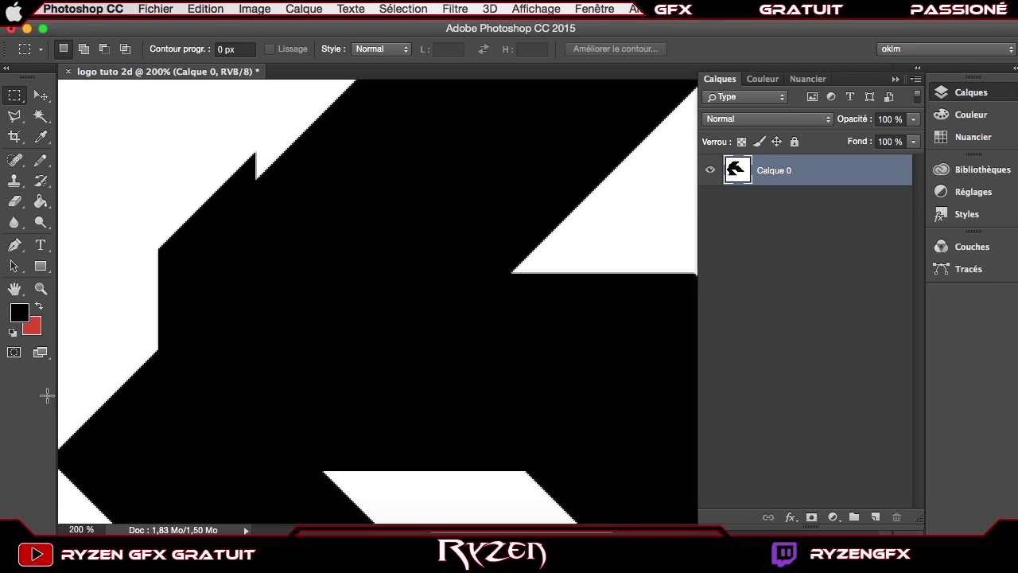
pyautogui.click(43, 290)
pyautogui.moveTo(335, 293); pyautogui.dragTo(210, 305)
pyautogui.doubleClick(494, 259)
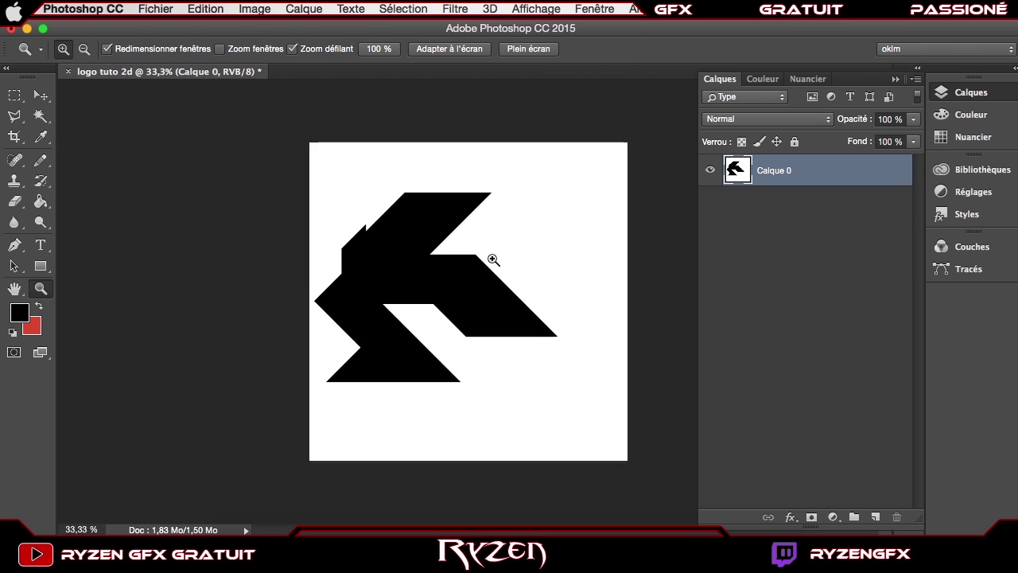
pyautogui.click(494, 259)
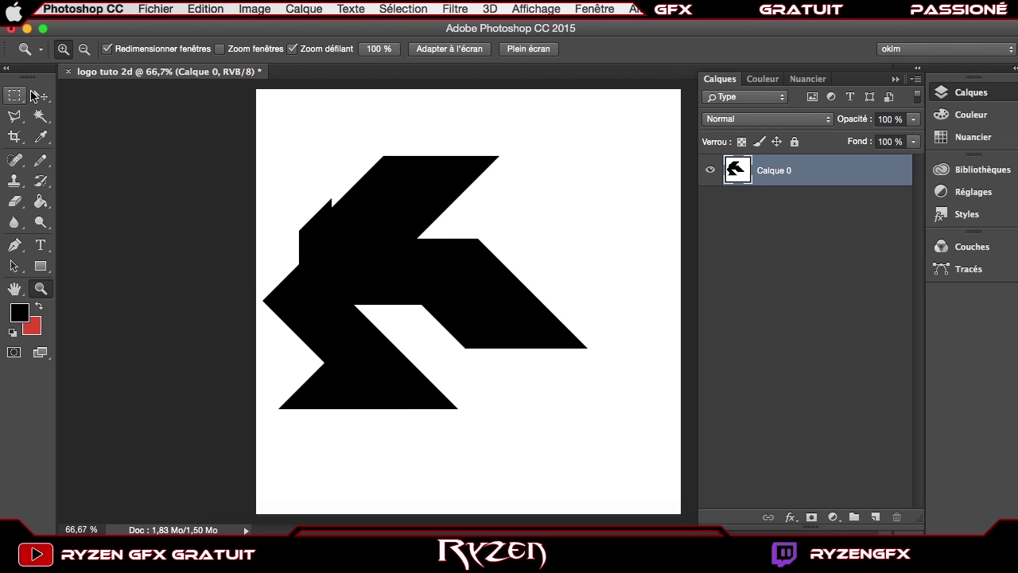
# Step: Try to shift the black shape slightly with the Move tool
pyautogui.click(38, 95)
pyautogui.moveTo(380, 245)
pyautogui.mouseDown()
pyautogui.moveTo(469, 237)
pyautogui.moveTo(375, 241)
pyautogui.moveTo(394, 244)
pyautogui.mouseUp()
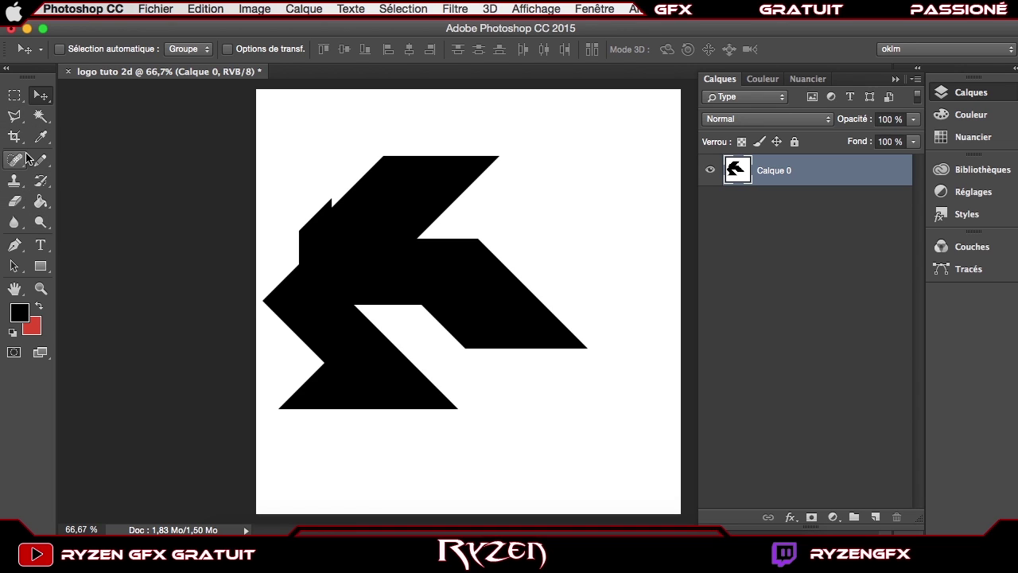
# Step: Remove the white background around the black shape with the Magic Wand, leaving it transparent
pyautogui.click(40, 117)
pyautogui.click(43, 119)
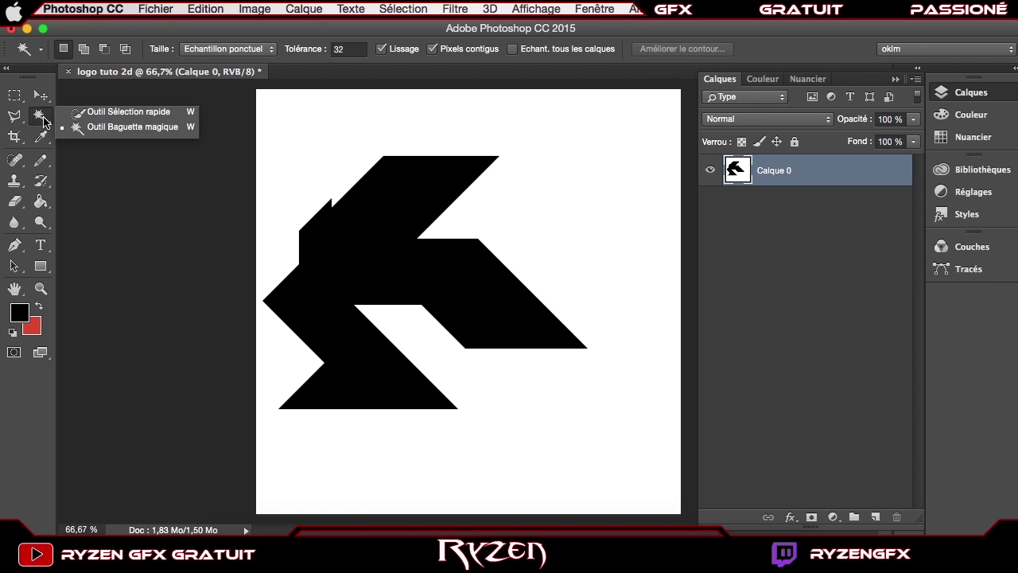
pyautogui.click(353, 136)
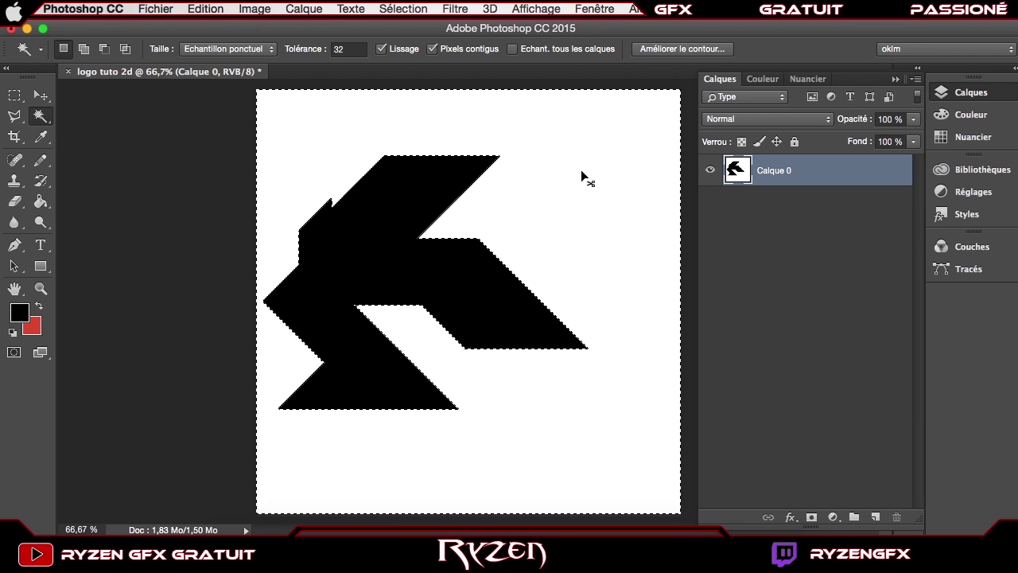
pyautogui.press('super+x')
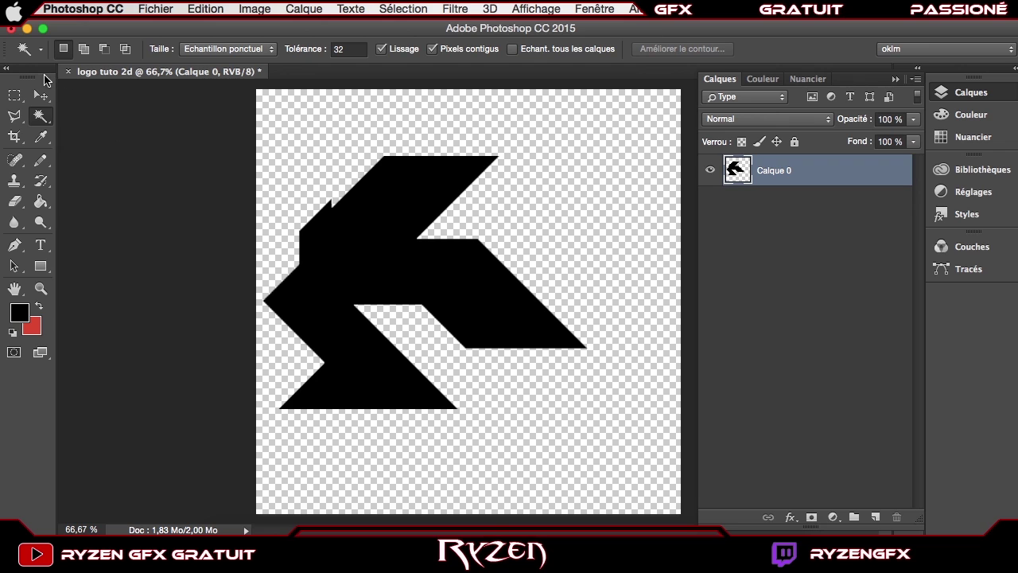
# Step: Move the black shape toward the canvas's right side and rotate it 90° counterclockwise
pyautogui.click(14, 96)
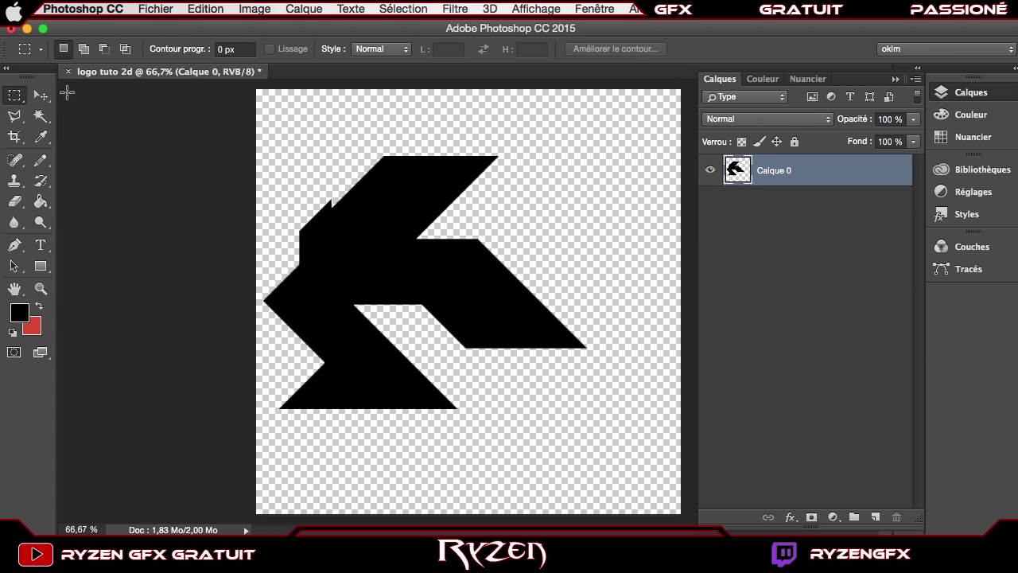
pyautogui.click(40, 96)
pyautogui.moveTo(382, 276); pyautogui.dragTo(471, 241)
pyautogui.press('super+t')
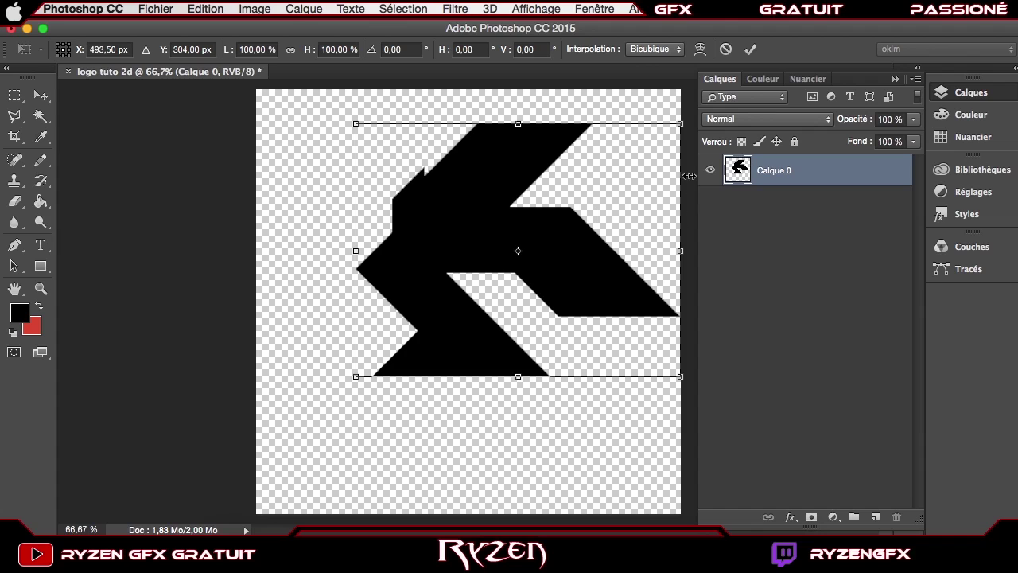
pyautogui.moveTo(676, 107); pyautogui.dragTo(425, 154)
pyautogui.press('Return')
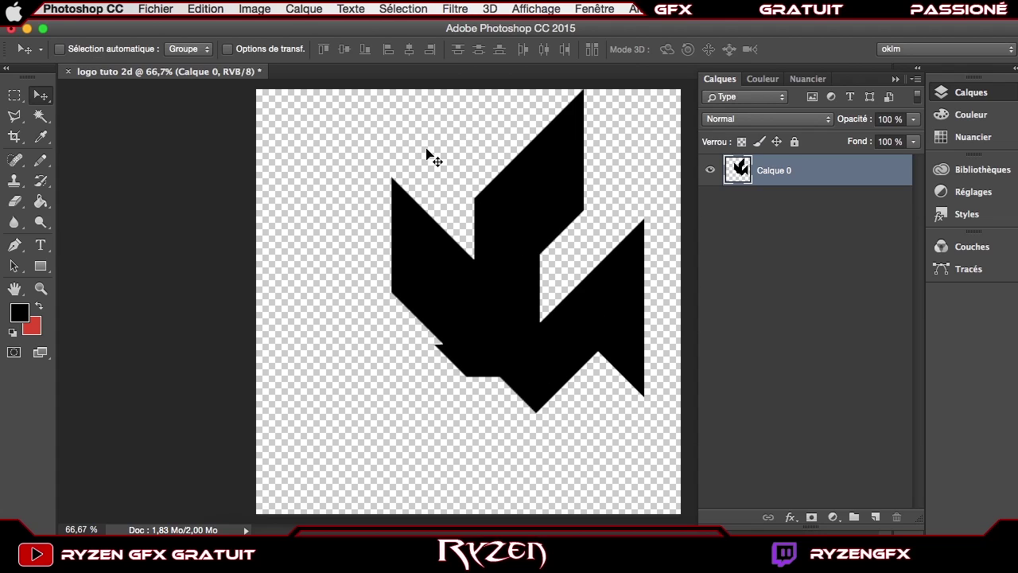
# Step: Scale the black shape to about 74% in width and height and place it in the canvas's left half
pyautogui.moveTo(505, 288); pyautogui.dragTo(376, 297)
pyautogui.press('super+t')
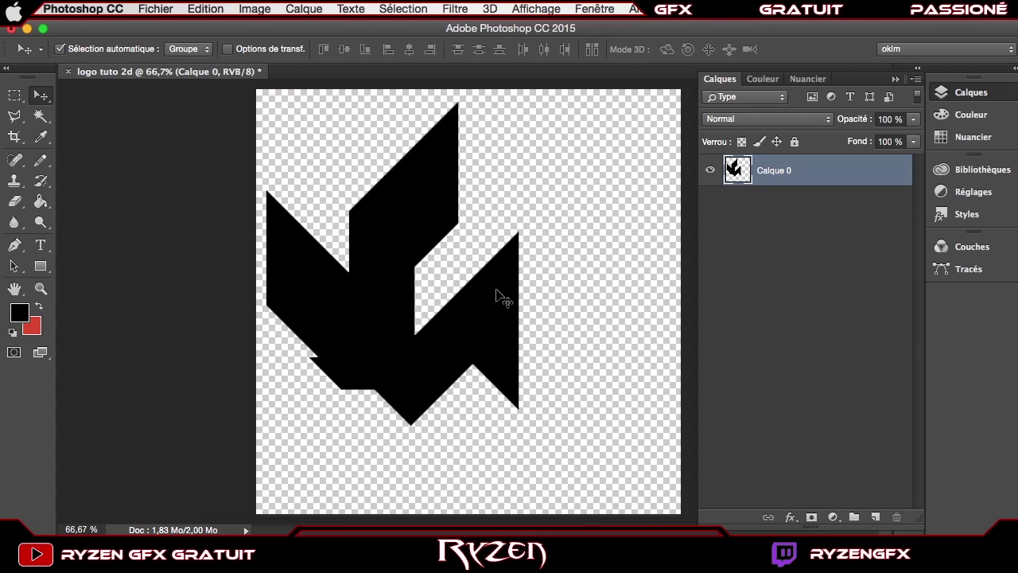
pyautogui.moveTo(515, 420); pyautogui.dragTo(448, 338)
pyautogui.moveTo(402, 287); pyautogui.dragTo(400, 367)
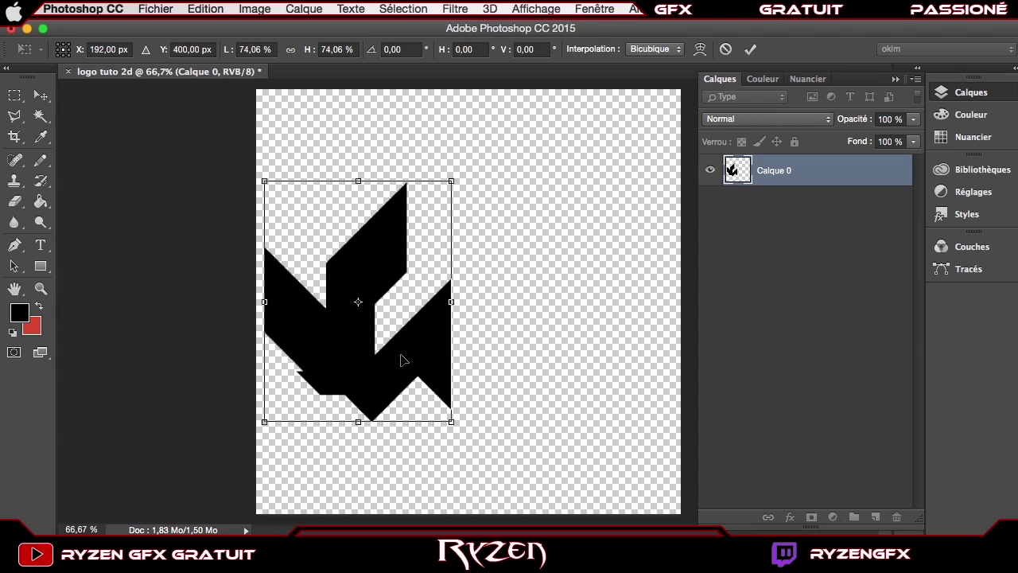
pyautogui.press('Return')
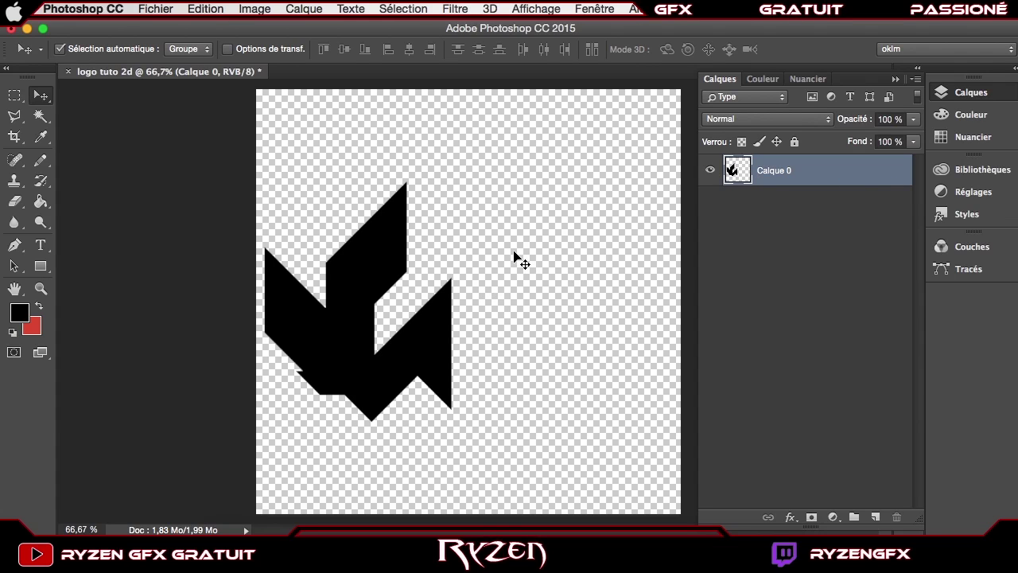
pyautogui.press('cmd+t')
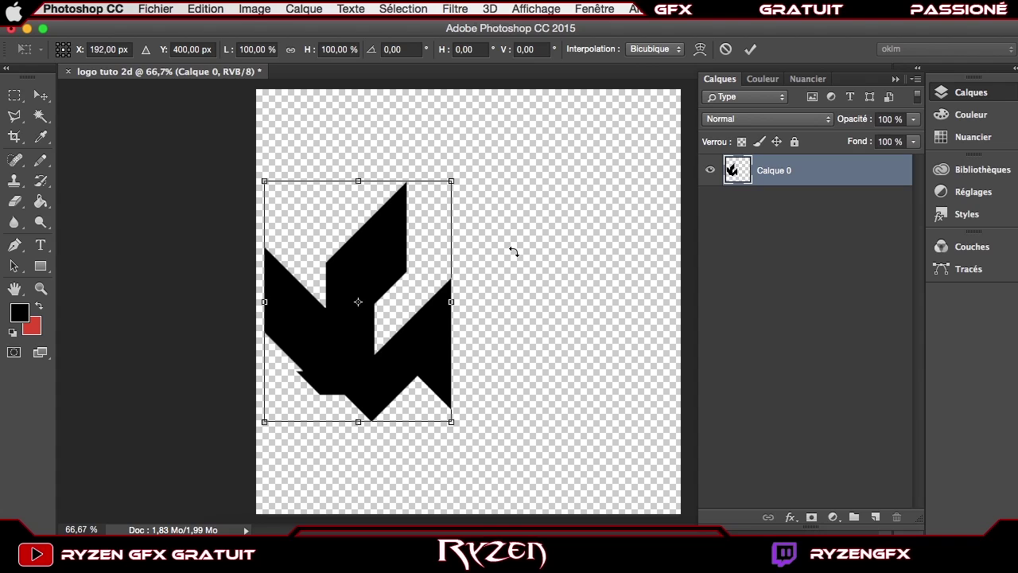
pyautogui.press('Return')
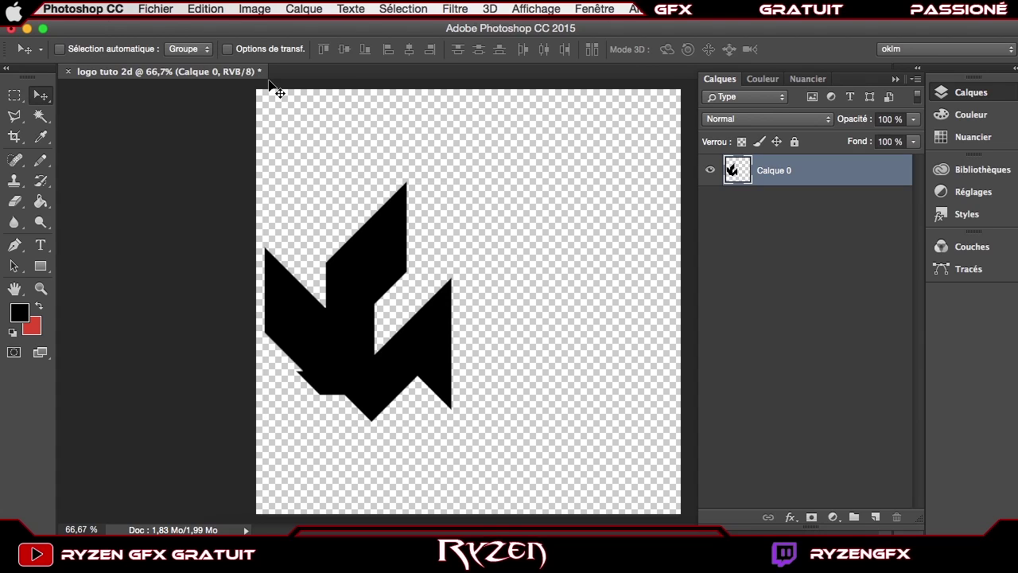
# Step: Duplicate the black shape's layer
pyautogui.press('cmd+j')
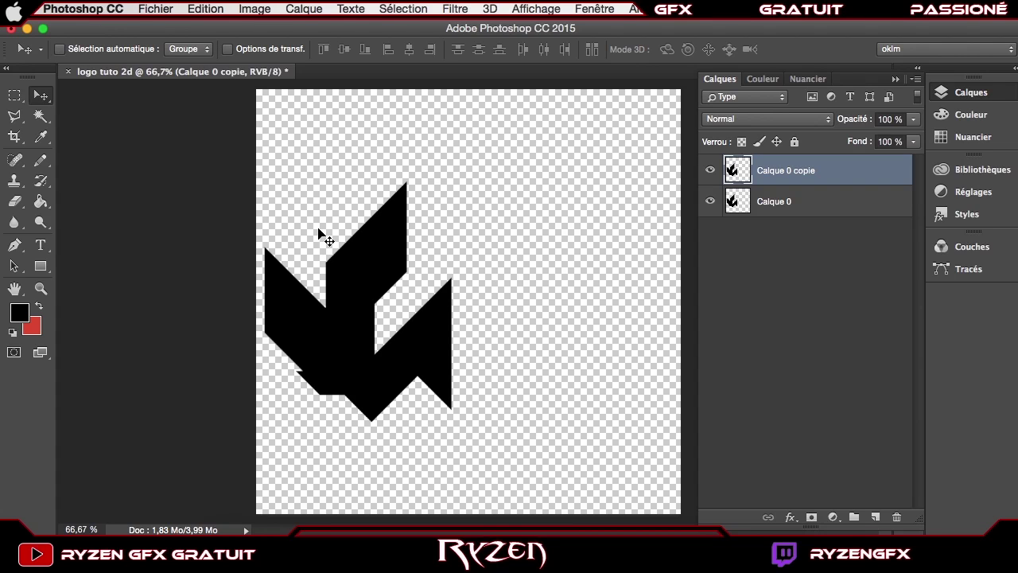
pyautogui.moveTo(318, 230); pyautogui.dragTo(368, 321)
pyautogui.hotkey('ctrl', 't')
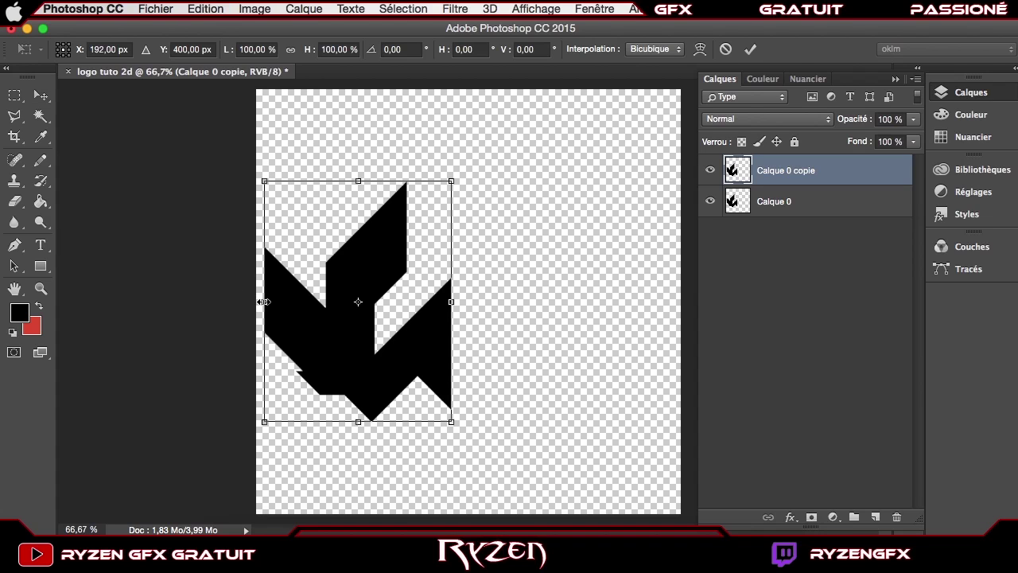
pyautogui.moveTo(264, 303); pyautogui.dragTo(604, 302)
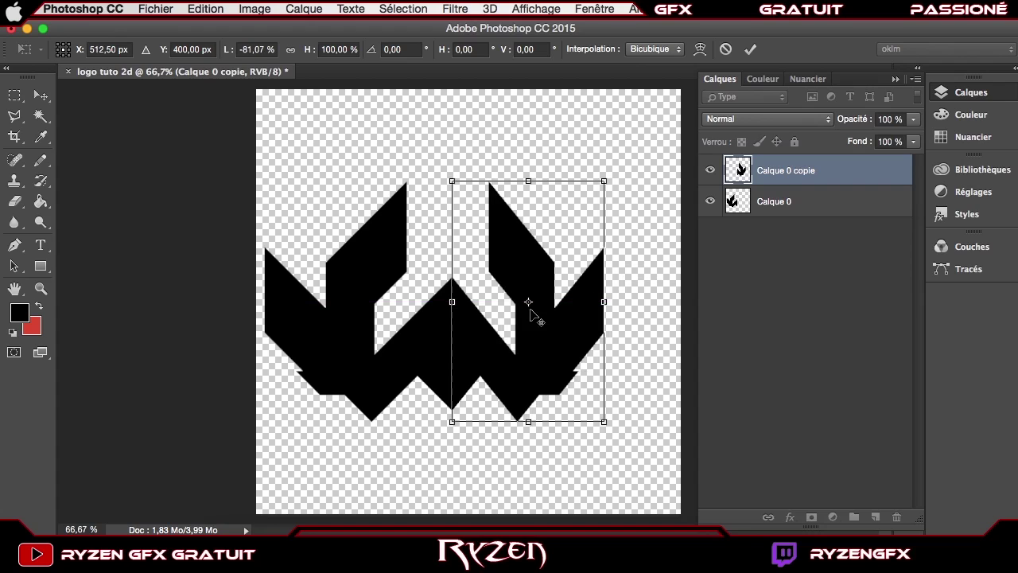
pyautogui.rightClick(518, 313)
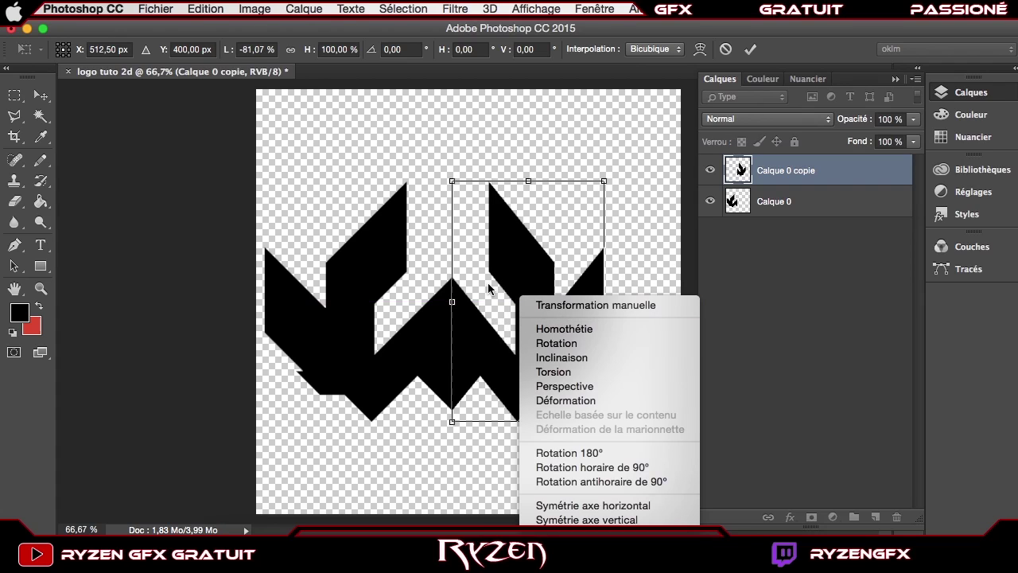
pyautogui.click(491, 298)
pyautogui.press('super+z')
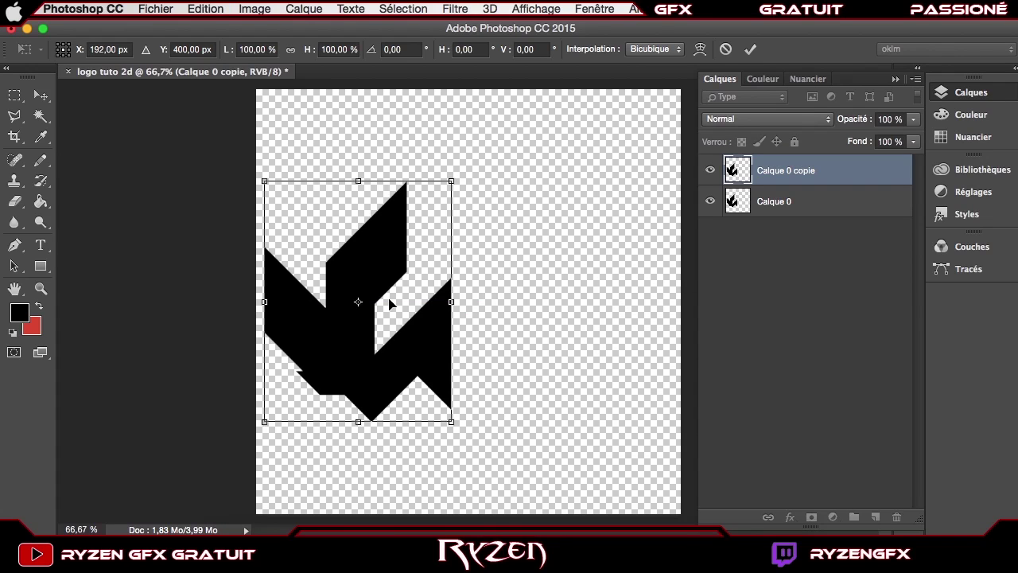
pyautogui.press('Escape')
# Step: Flip the duplicated shape horizontally and place it to the right of the original, with a gap between the halves
pyautogui.press('super+t')
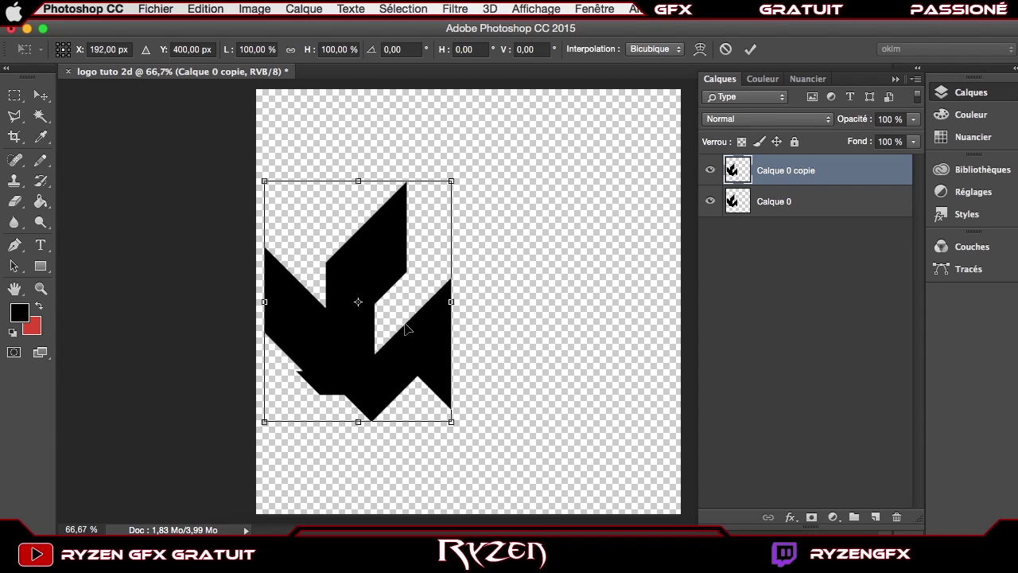
pyautogui.rightClick(367, 303)
pyautogui.click(447, 506)
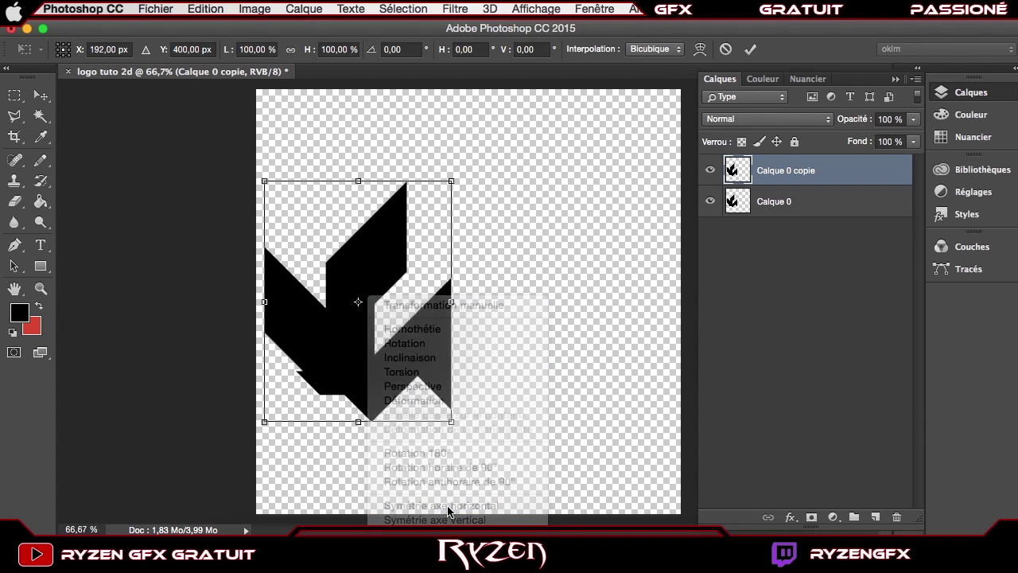
pyautogui.moveTo(376, 325); pyautogui.dragTo(566, 326)
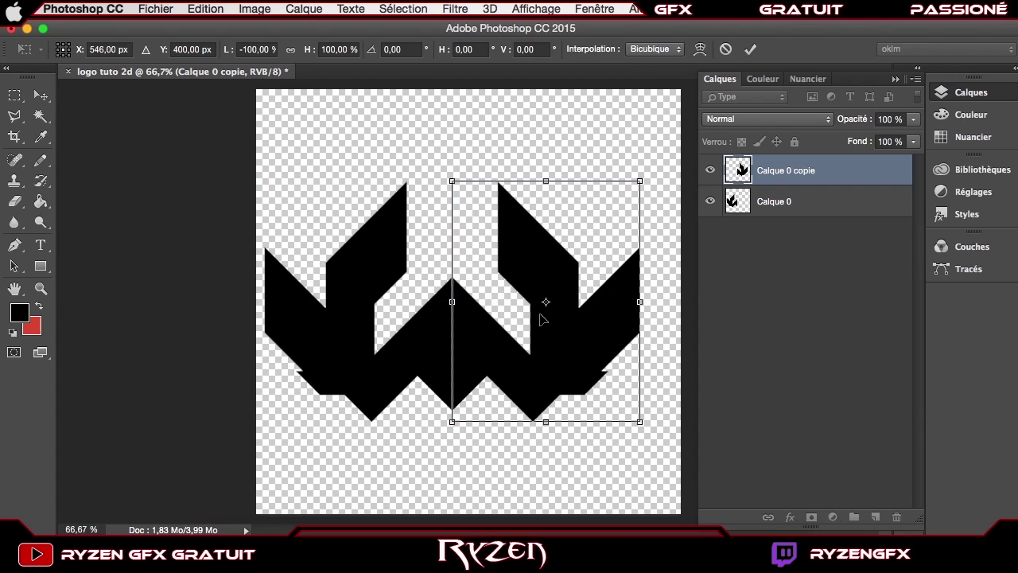
pyautogui.press('Return')
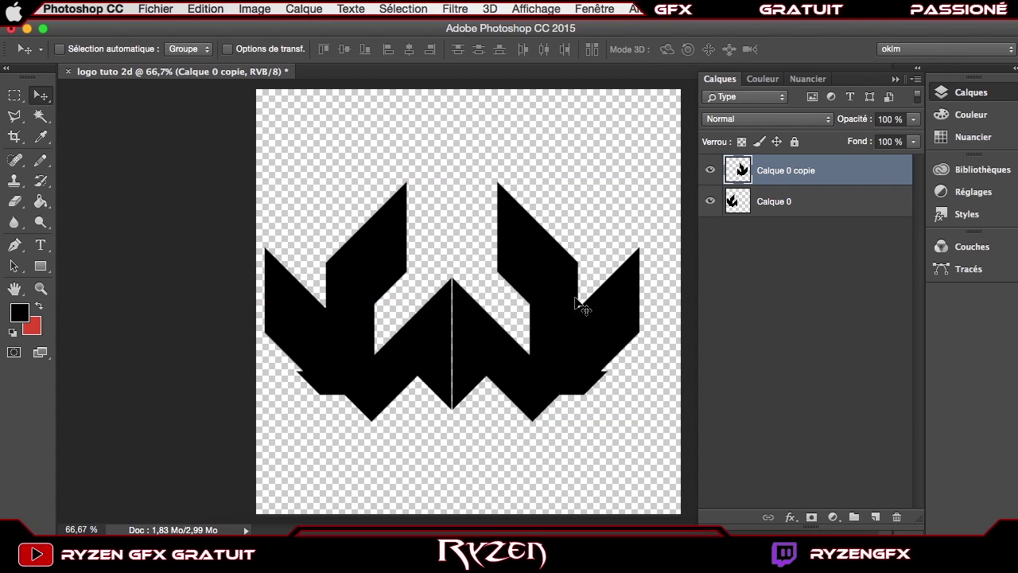
pyautogui.moveTo(574, 297); pyautogui.dragTo(593, 310)
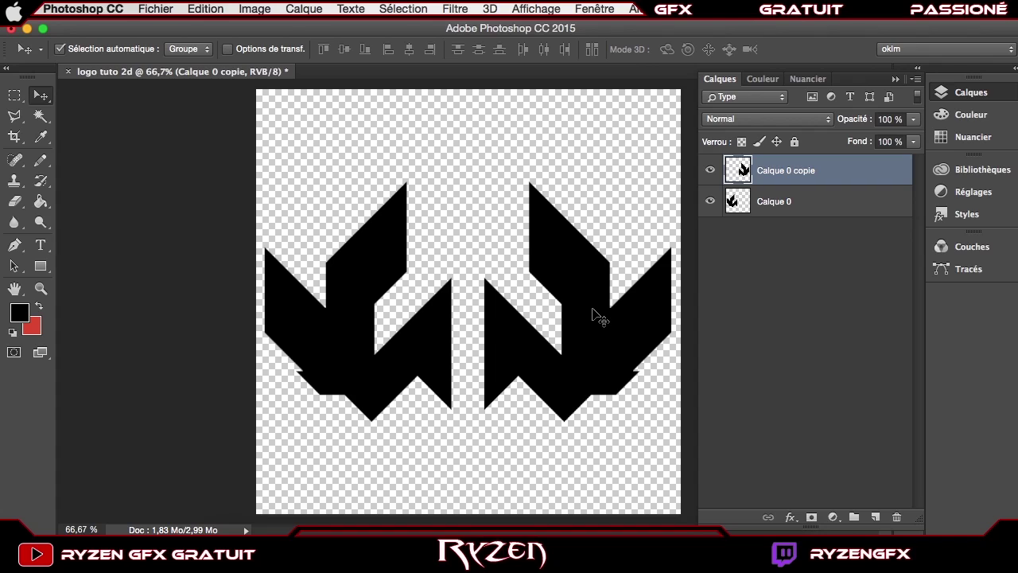
# Step: Stretch the mirrored copy upward to make it taller, and select the original half's layer, Calque 0
pyautogui.press('super+t')
pyautogui.moveTo(579, 181); pyautogui.dragTo(578, 118)
pyautogui.press('Return')
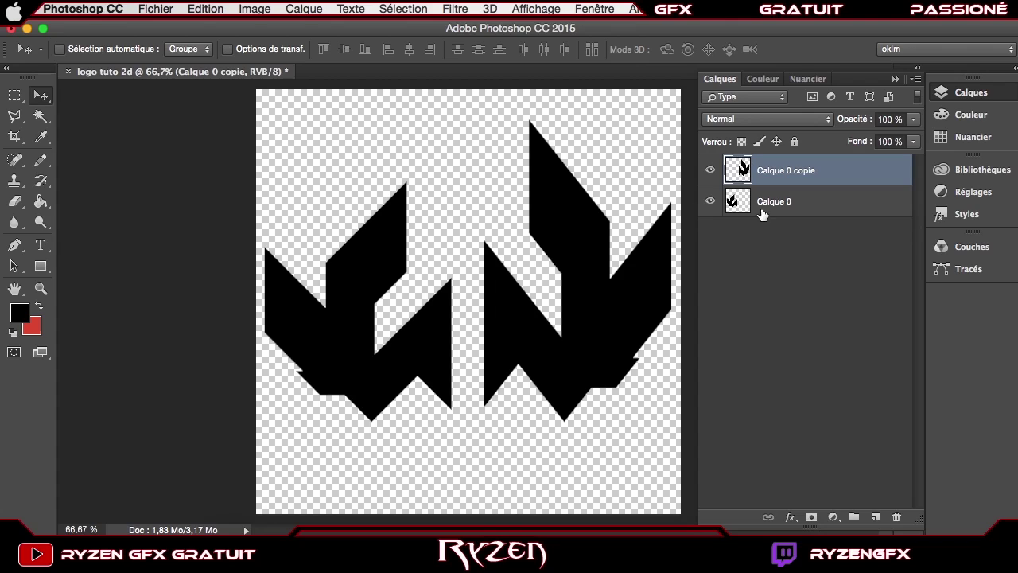
pyautogui.click(727, 209)
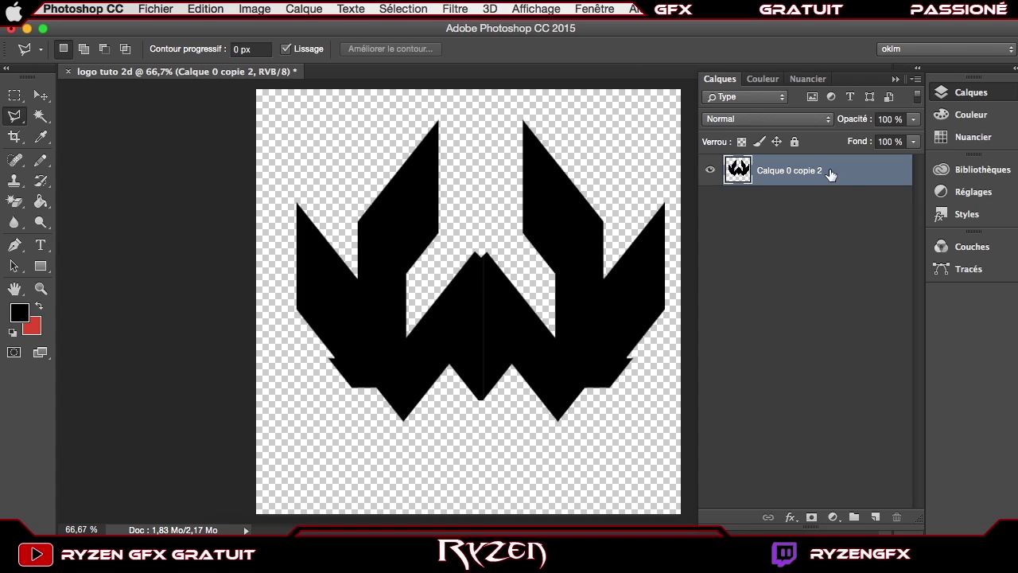
# Step: Move the combined logo slightly down and left to center it on the canvas
pyautogui.click(40, 96)
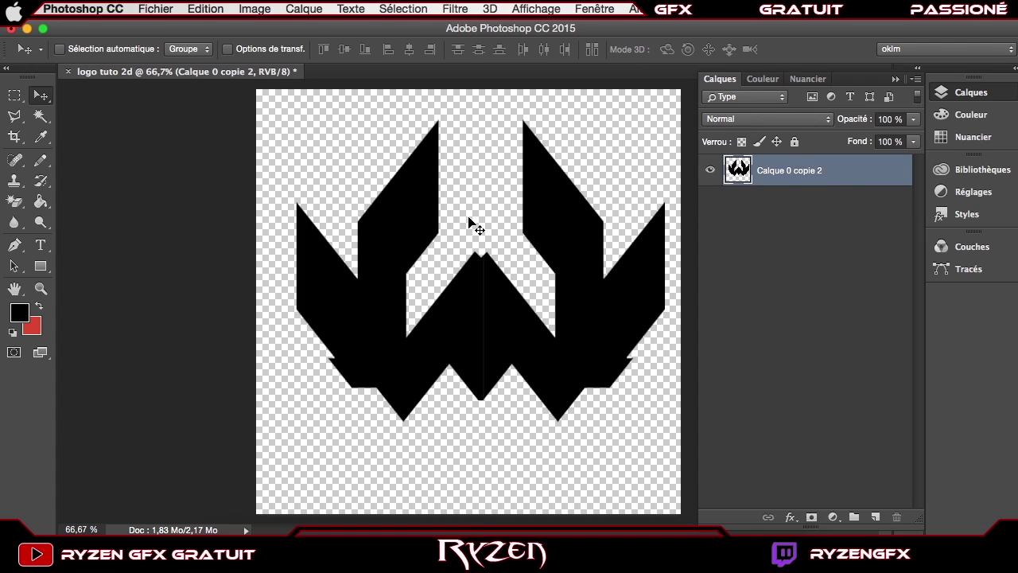
pyautogui.press('super+t')
pyautogui.moveTo(467, 224); pyautogui.dragTo(458, 259)
pyautogui.press('Return')
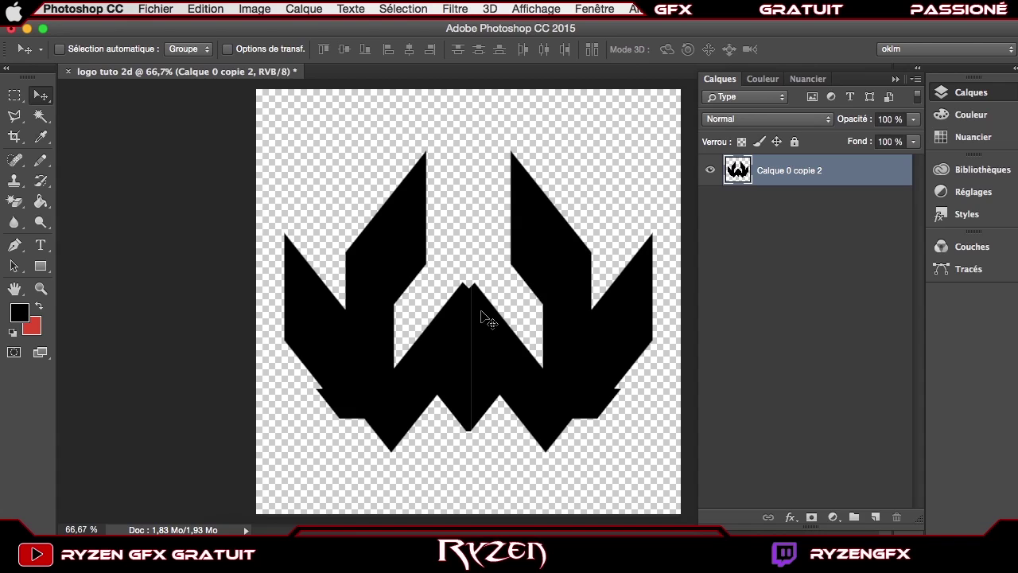
# Step: Apply a red Color Overlay in Normal mode at 100% opacity to the logo layer
pyautogui.doubleClick(859, 179)
pyautogui.moveTo(321, 73); pyautogui.dragTo(703, 78)
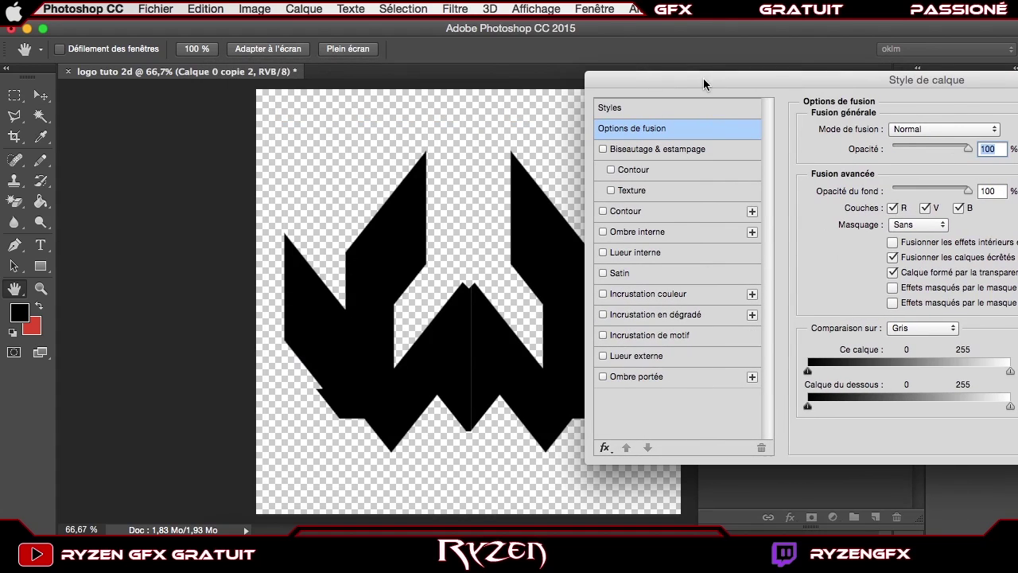
pyautogui.click(603, 294)
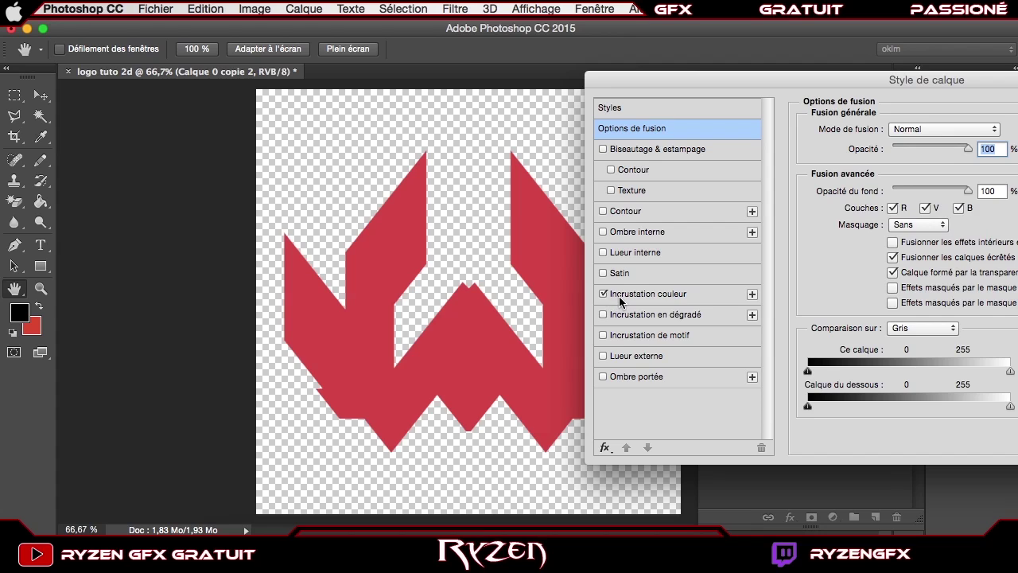
pyautogui.click(633, 298)
pyautogui.moveTo(849, 77); pyautogui.dragTo(340, 251)
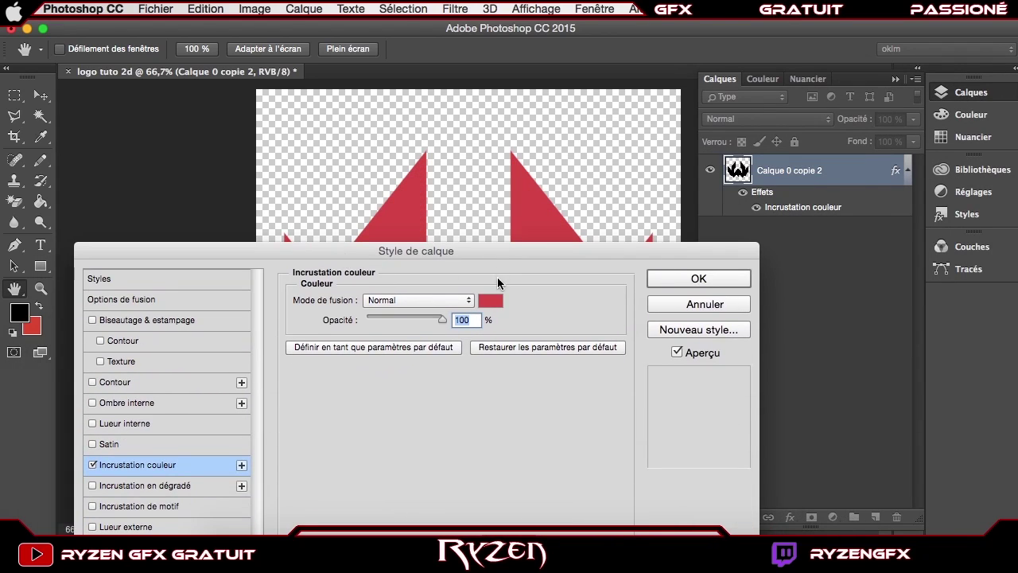
pyautogui.click(697, 280)
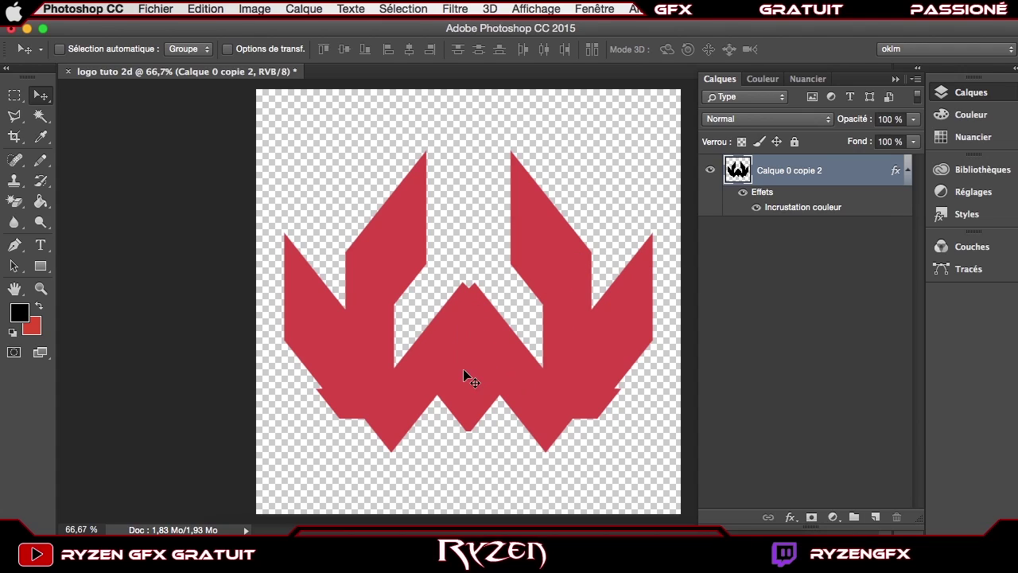
# Step: Add a Stroke effect to the logo layer alongside its existing Color Overlay
pyautogui.doubleClick(820, 169)
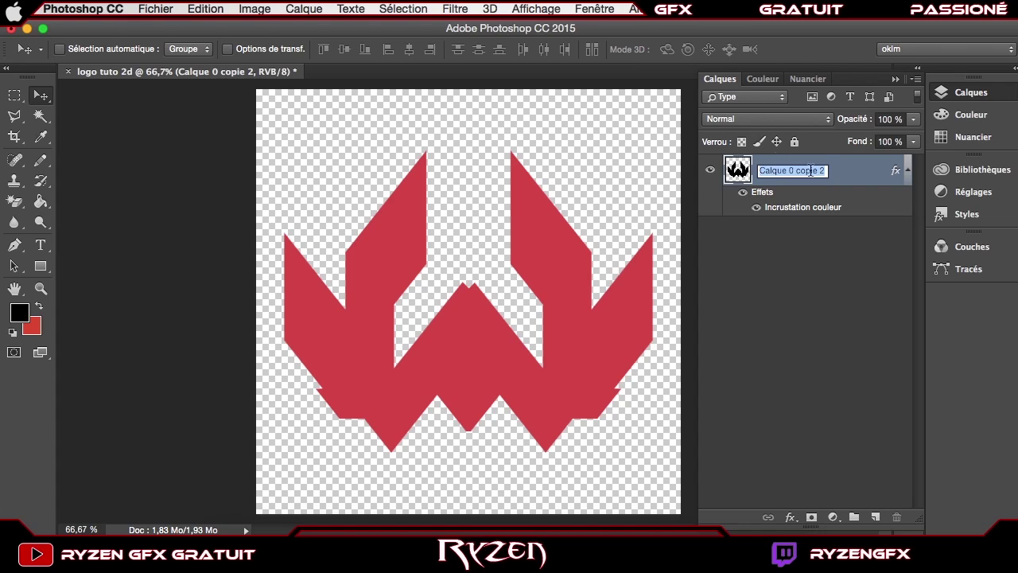
pyautogui.doubleClick(854, 175)
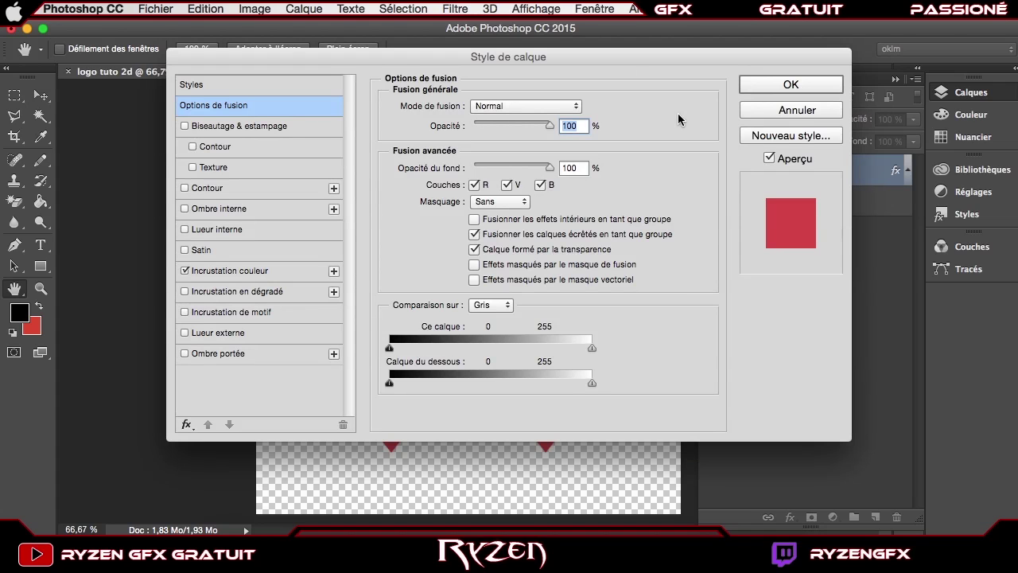
pyautogui.moveTo(495, 54); pyautogui.dragTo(993, 71)
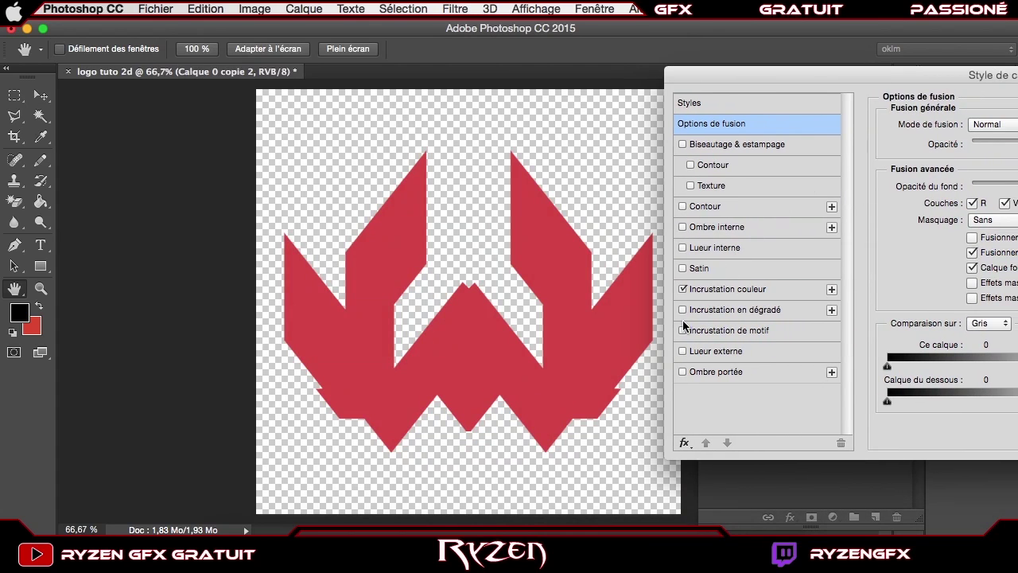
pyautogui.click(705, 209)
# Step: Set the stroke color of the logo to black, 000000
pyautogui.click(935, 251)
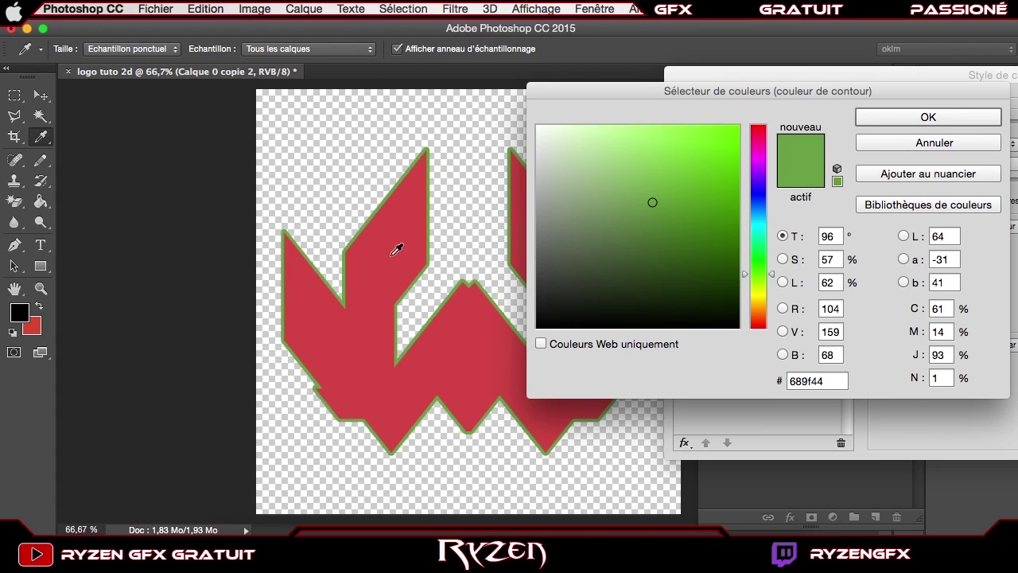
pyautogui.click(538, 327)
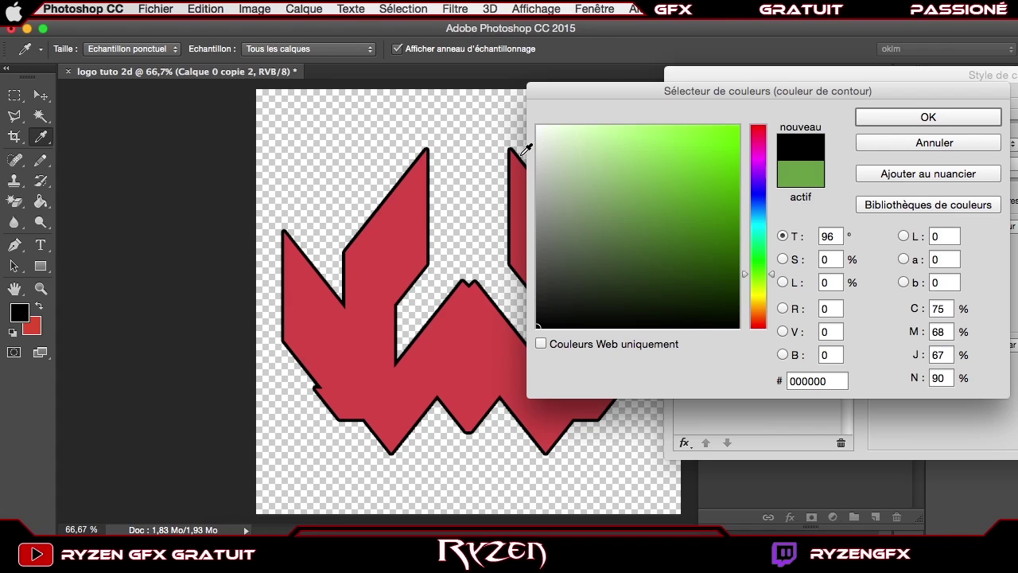
pyautogui.moveTo(538, 163); pyautogui.dragTo(520, 106)
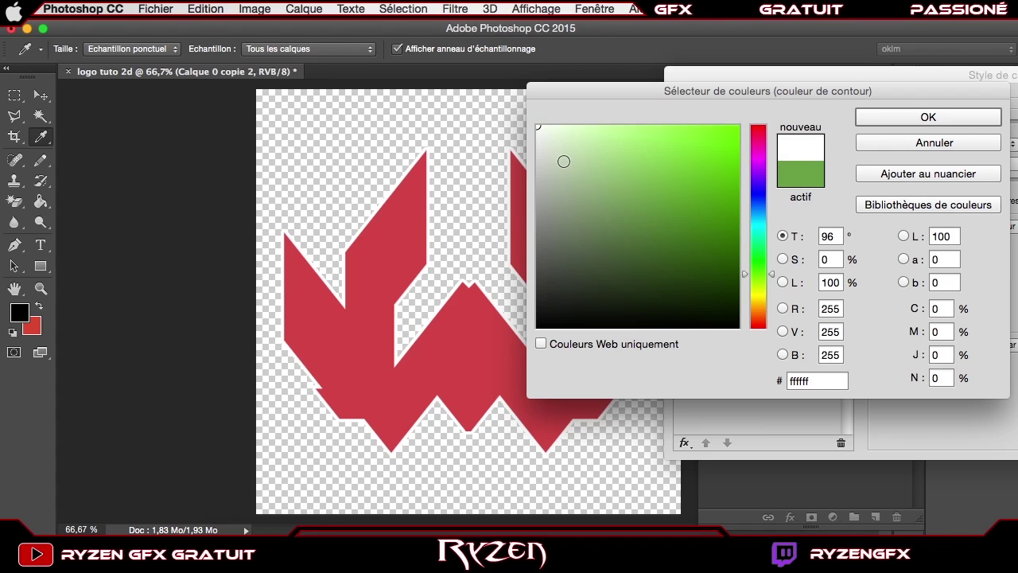
pyautogui.moveTo(565, 171); pyautogui.dragTo(412, 317)
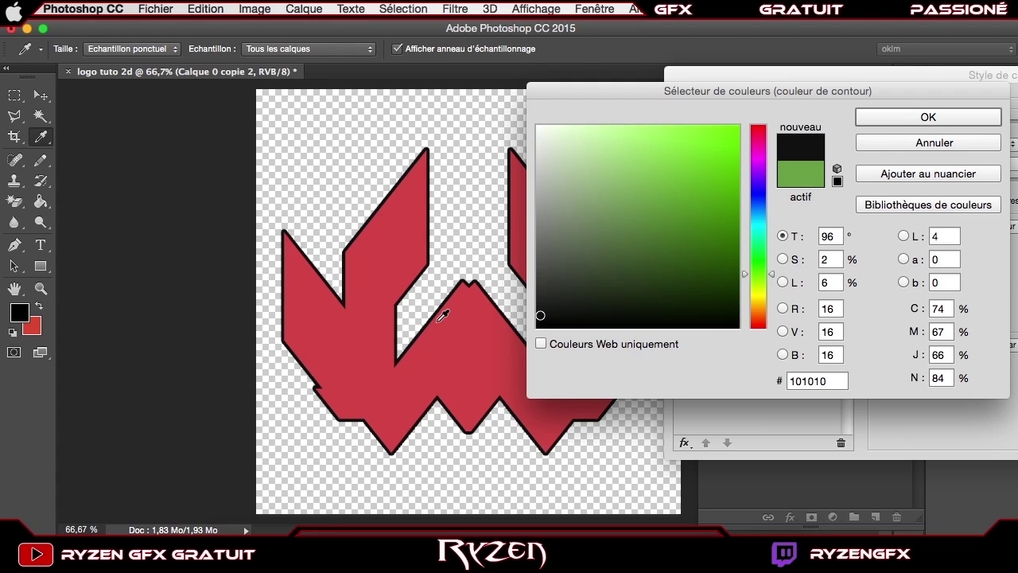
pyautogui.moveTo(676, 222)
pyautogui.mouseDown()
pyautogui.moveTo(705, 180)
pyautogui.moveTo(729, 235)
pyautogui.mouseUp()
pyautogui.click(700, 240)
pyautogui.click(657, 230)
pyautogui.click(659, 257)
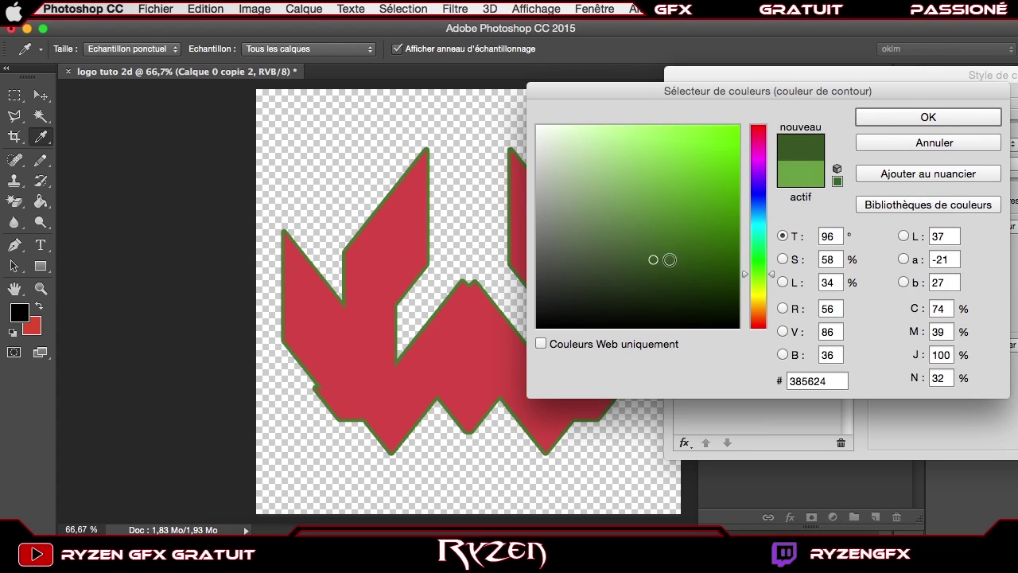
pyautogui.click(695, 269)
pyautogui.moveTo(696, 268)
pyautogui.mouseDown()
pyautogui.moveTo(717, 243)
pyautogui.moveTo(634, 207)
pyautogui.moveTo(581, 168)
pyautogui.moveTo(537, 327)
pyautogui.mouseUp()
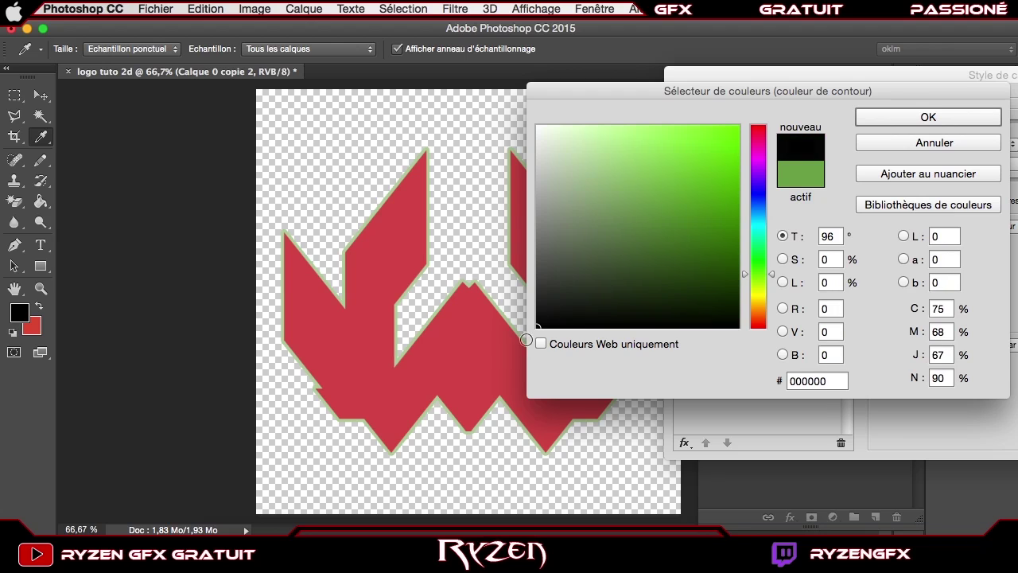
pyautogui.click(921, 120)
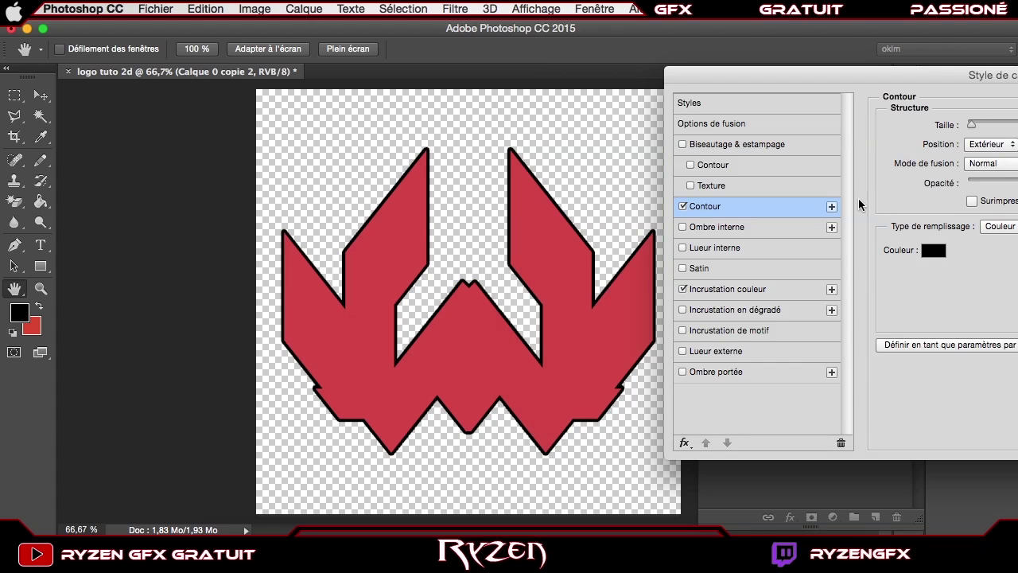
# Step: Make the logo's black outside stroke thinner, apply the layer style, and move the logo up on the canvas
pyautogui.moveTo(885, 77); pyautogui.dragTo(780, 115)
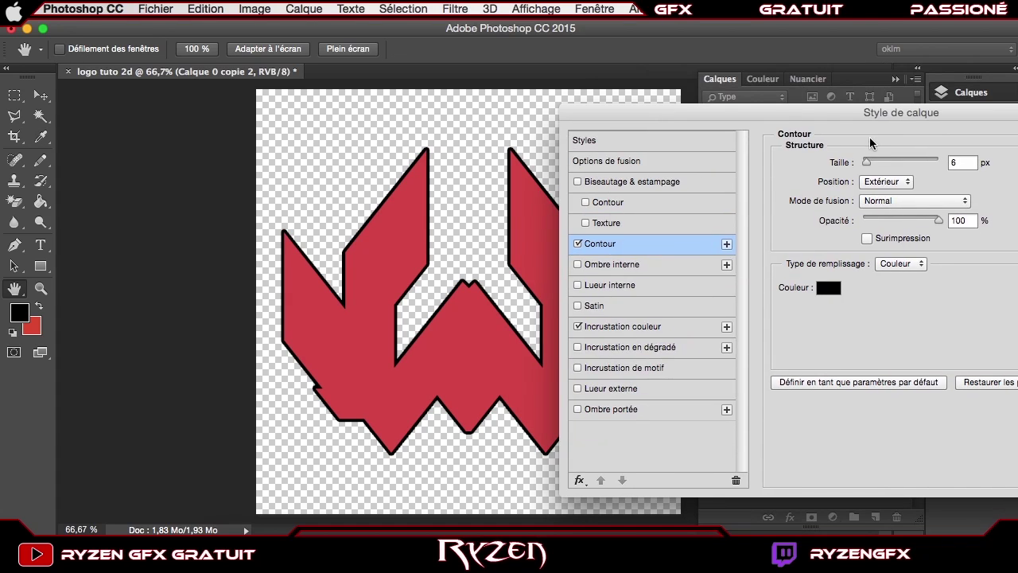
pyautogui.click(865, 161)
pyautogui.moveTo(840, 123); pyautogui.dragTo(622, 167)
pyautogui.click(907, 200)
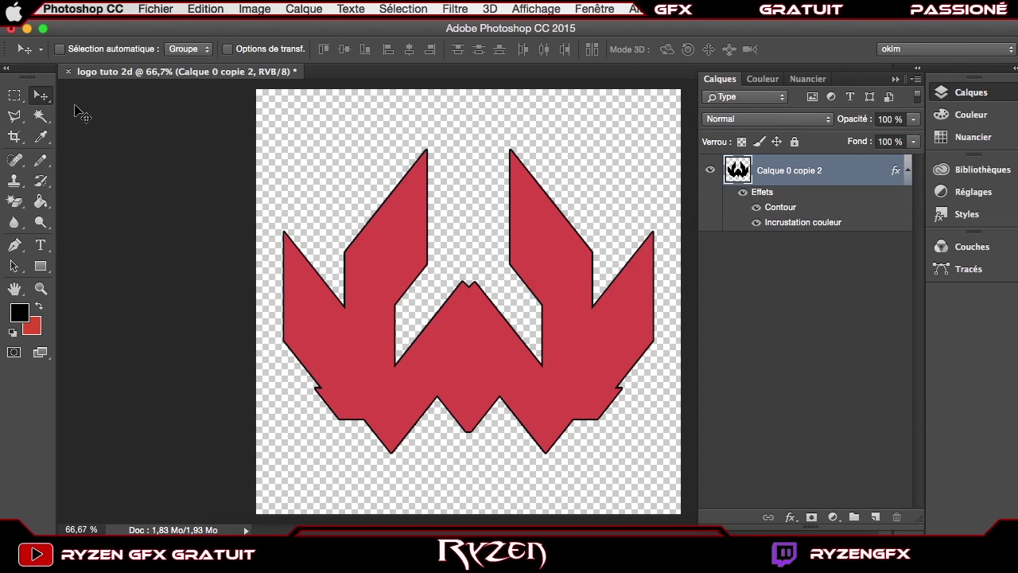
pyautogui.moveTo(475, 340); pyautogui.dragTo(483, 315)
pyautogui.moveTo(474, 319)
pyautogui.mouseDown()
pyautogui.moveTo(475, 334)
pyautogui.moveTo(471, 313)
pyautogui.mouseUp()
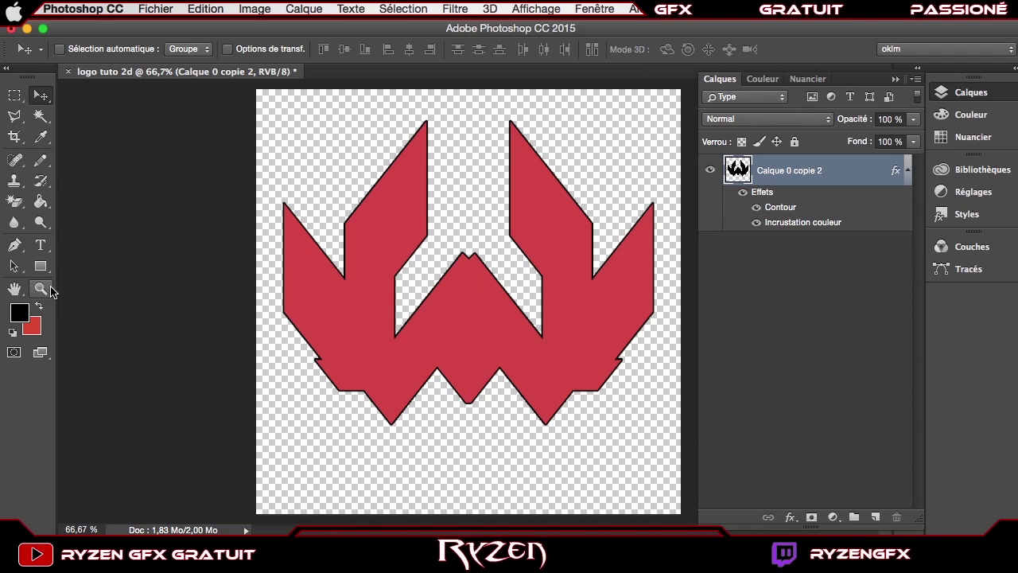
# Step: Start a text layer below the logo's lower edge and enter "WAYS" in Blade 2 Regular at 85 pt
pyautogui.click(41, 245)
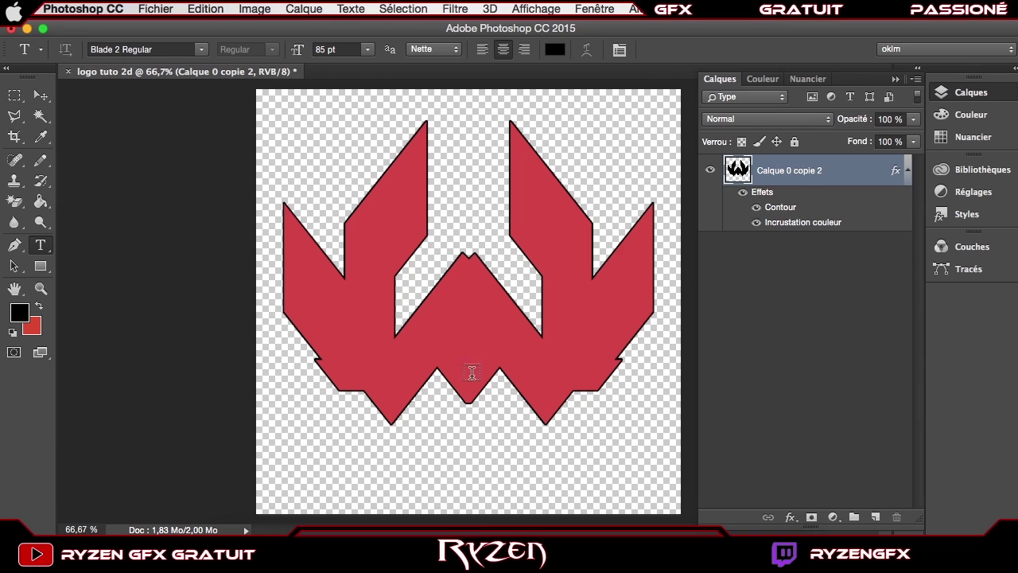
pyautogui.click(337, 448)
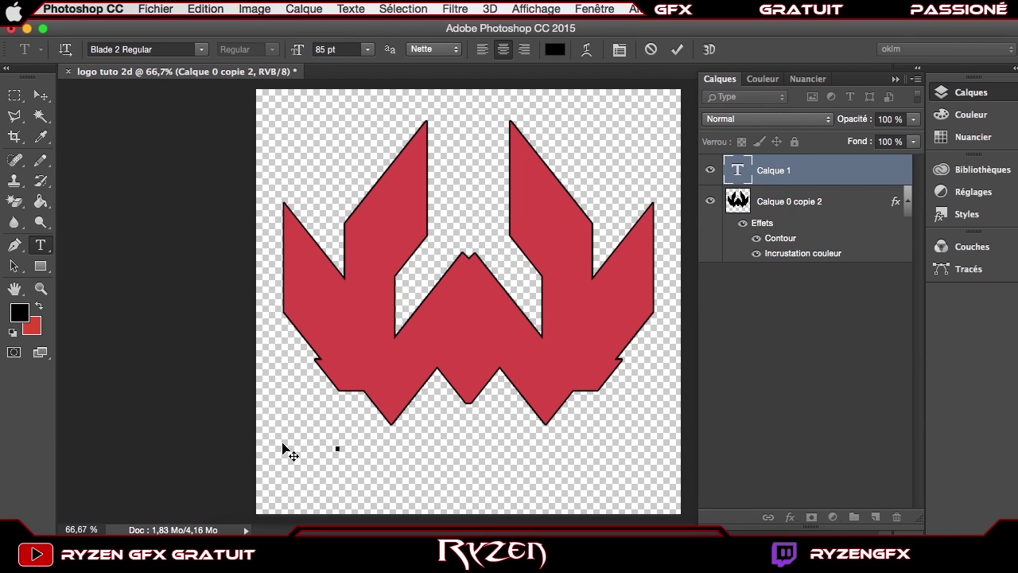
pyautogui.write('W')
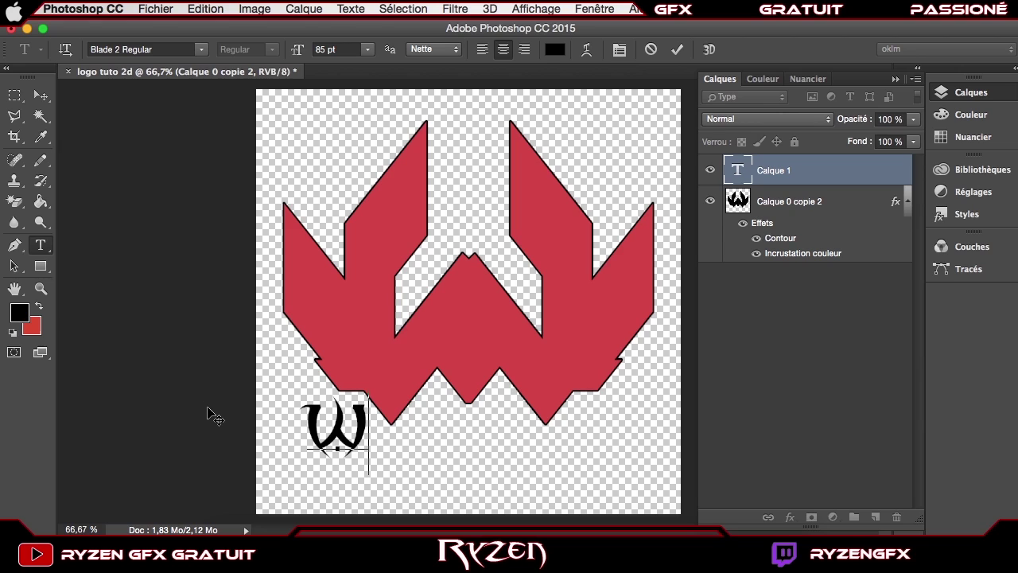
pyautogui.write('A')
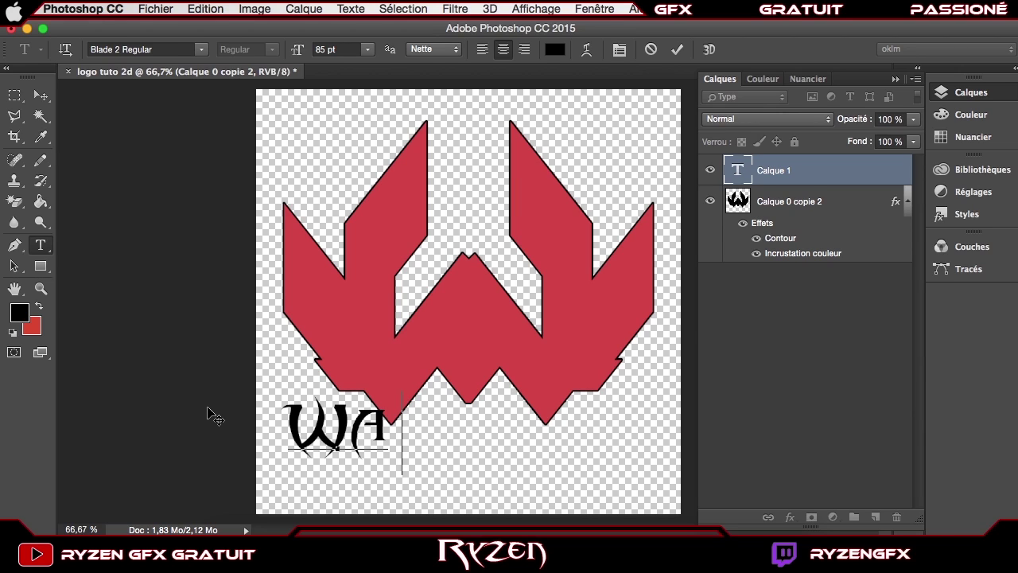
pyautogui.write('YS')
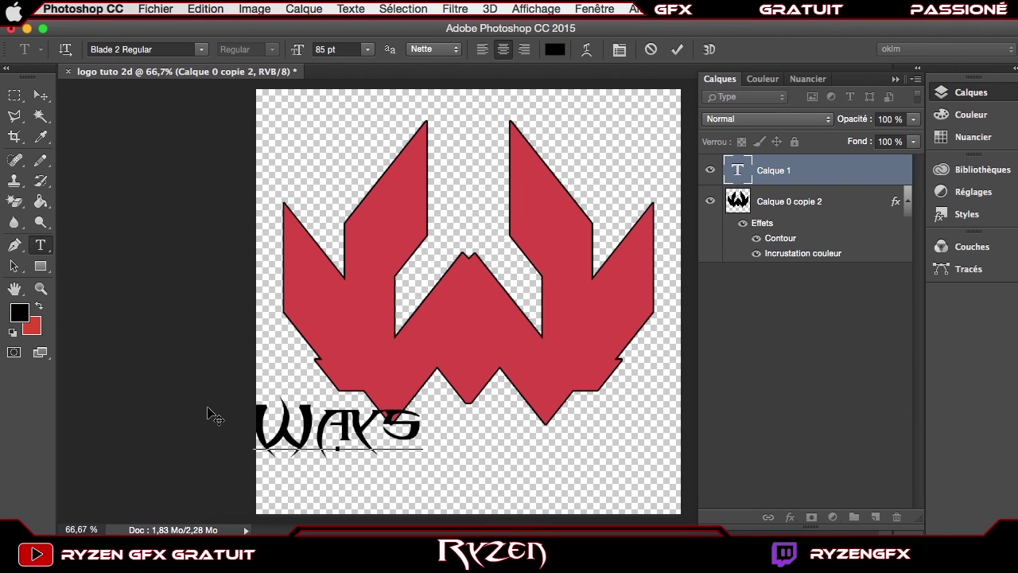
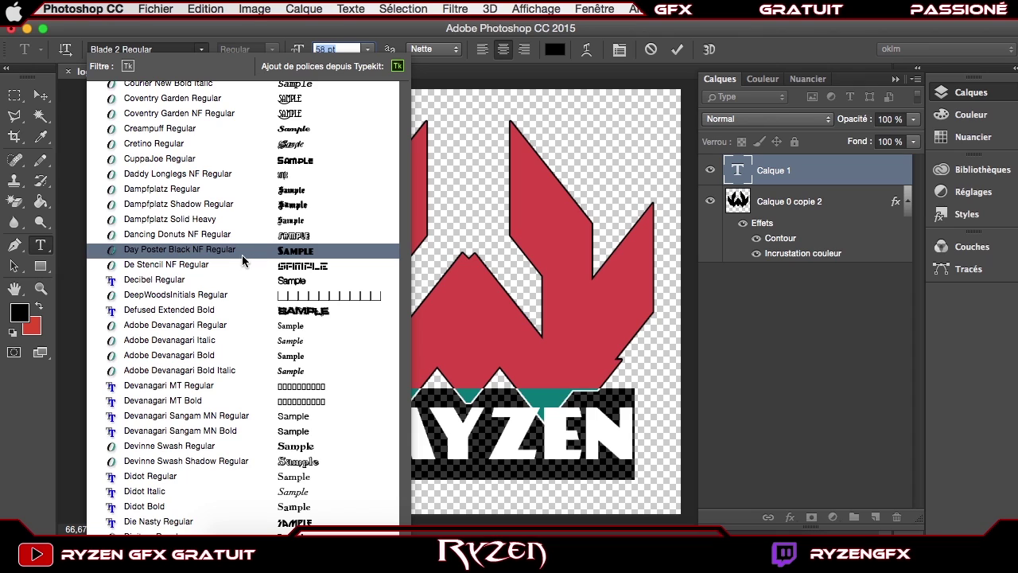
# Step: Try the Day Poster Black NF Regular and Tolerant Regular fonts on the "wayzen" text, and revert to Blade 2 Regular
pyautogui.click(174, 49)
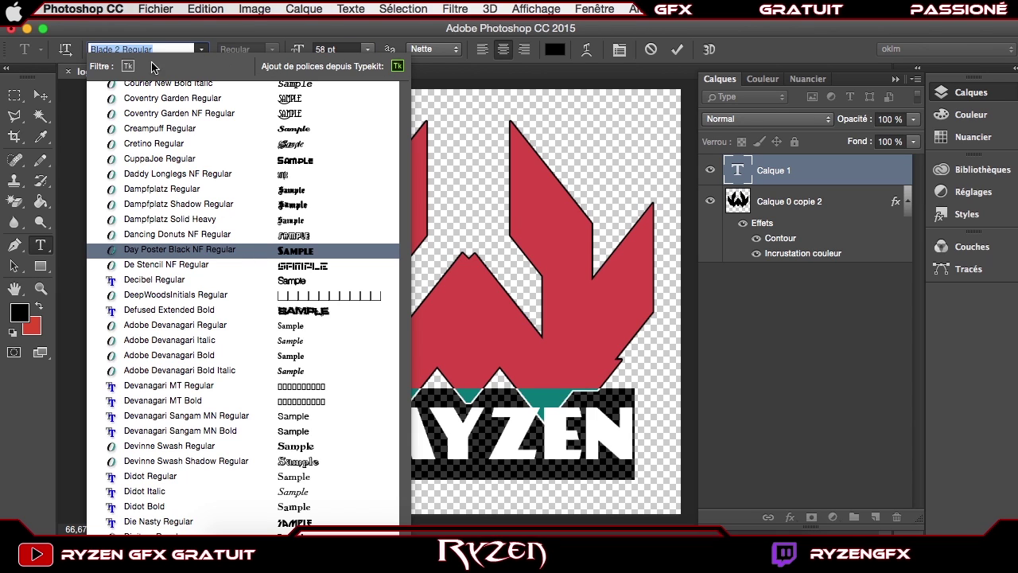
pyautogui.press('Return')
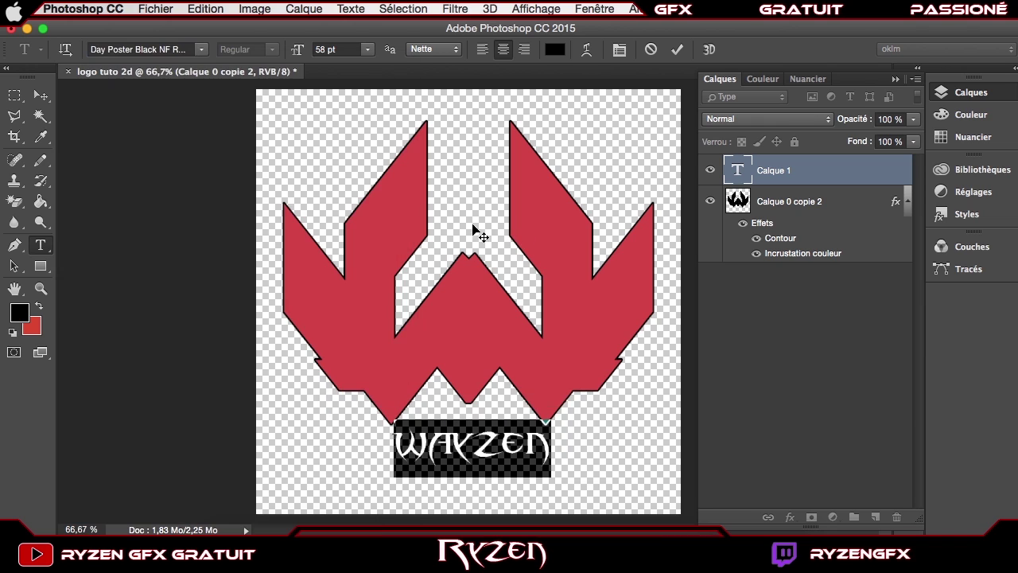
pyautogui.click(168, 49)
pyautogui.hotkey('alt', 'Down')
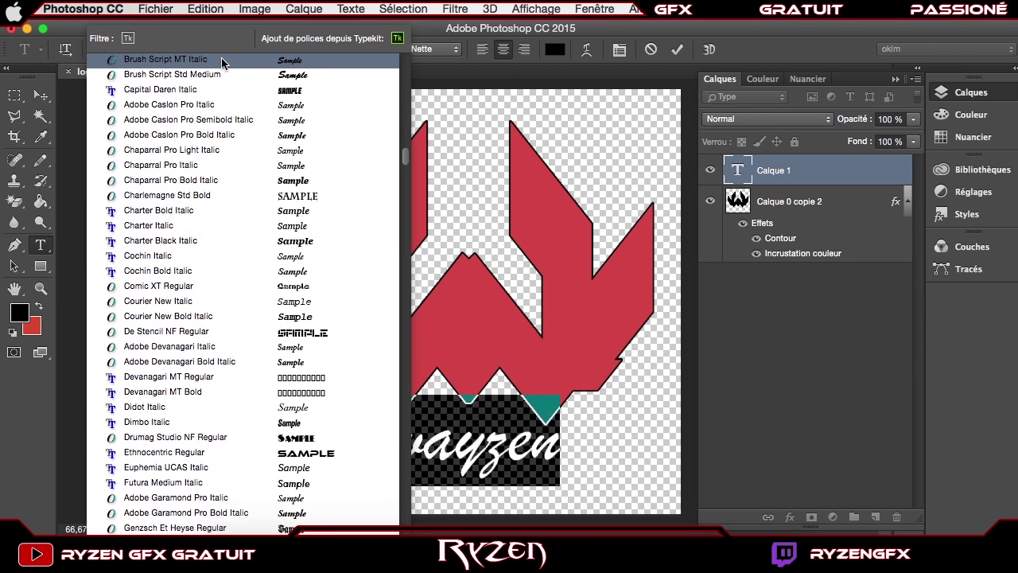
pyautogui.write('Tolerant')
pyautogui.press('Return')
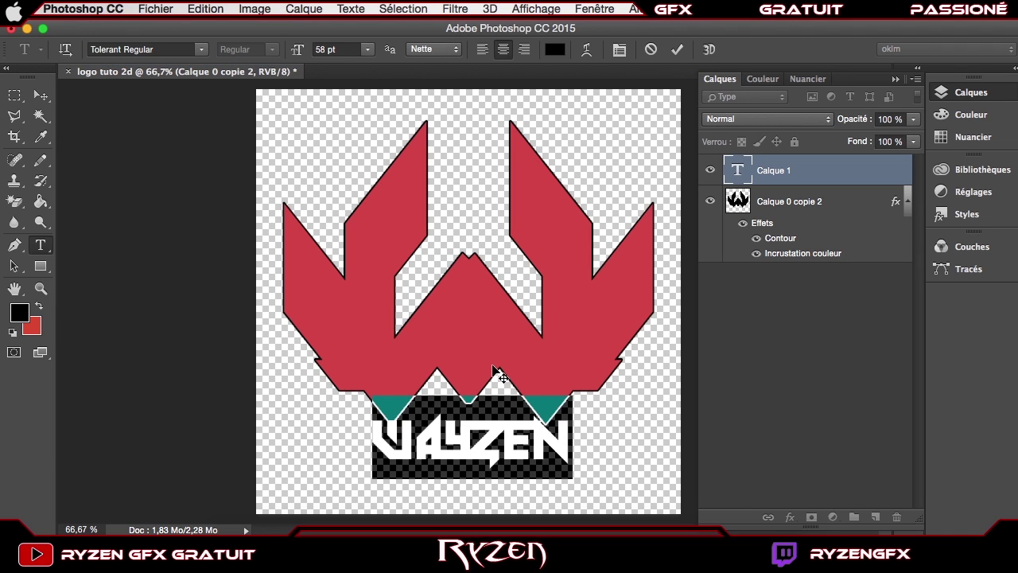
pyautogui.hotkey('ctrl', 'z')
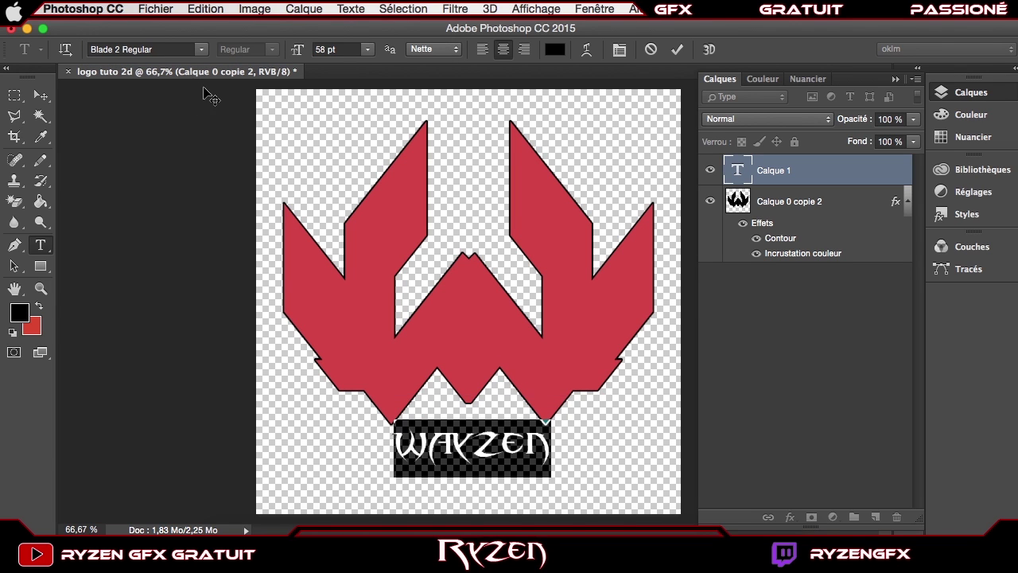
# Step: Set the font size of the "wayzen" text to 60 pt and commit the text
pyautogui.click(369, 50)
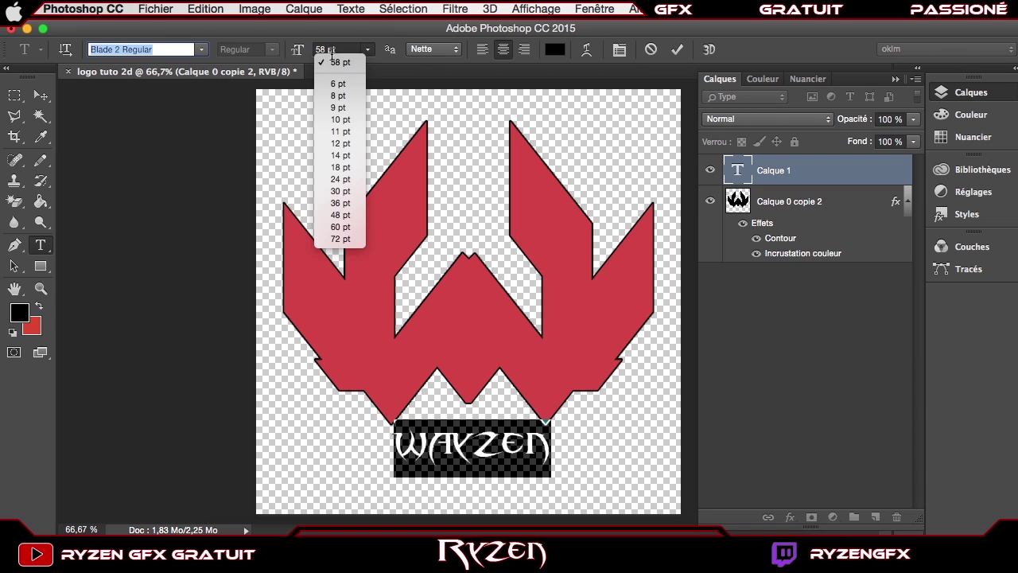
pyautogui.click(340, 227)
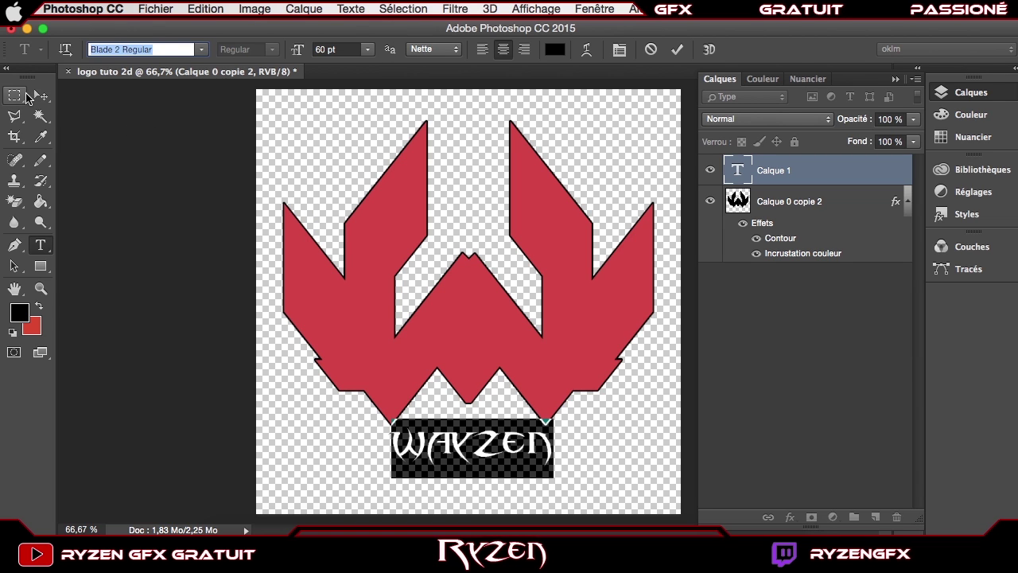
pyautogui.click(26, 95)
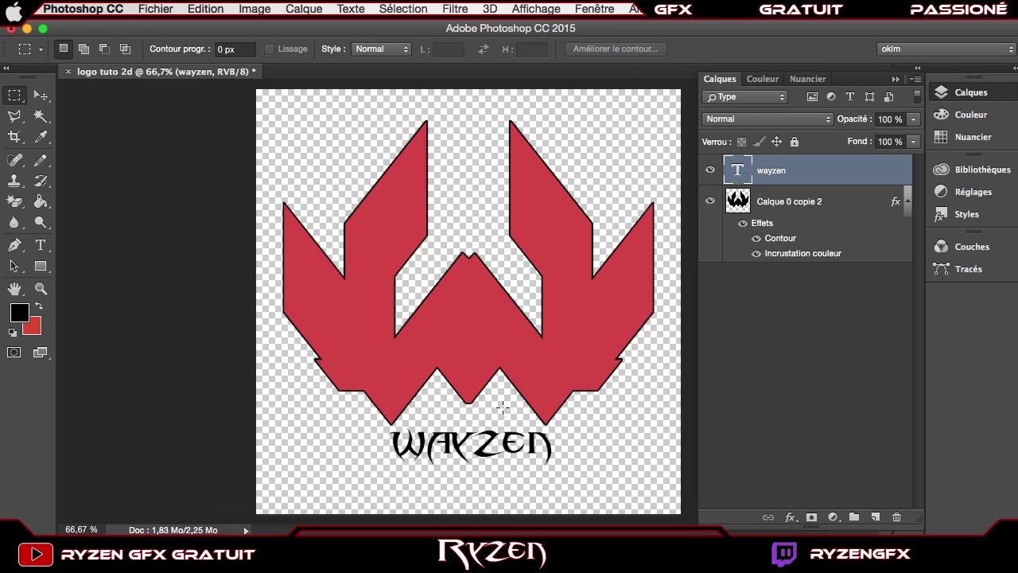
# Step: Move the "wayzen" text onto the logo's lower center, scaled to 90.91% and centered at about X 400 px, Y 495 px
pyautogui.click(40, 96)
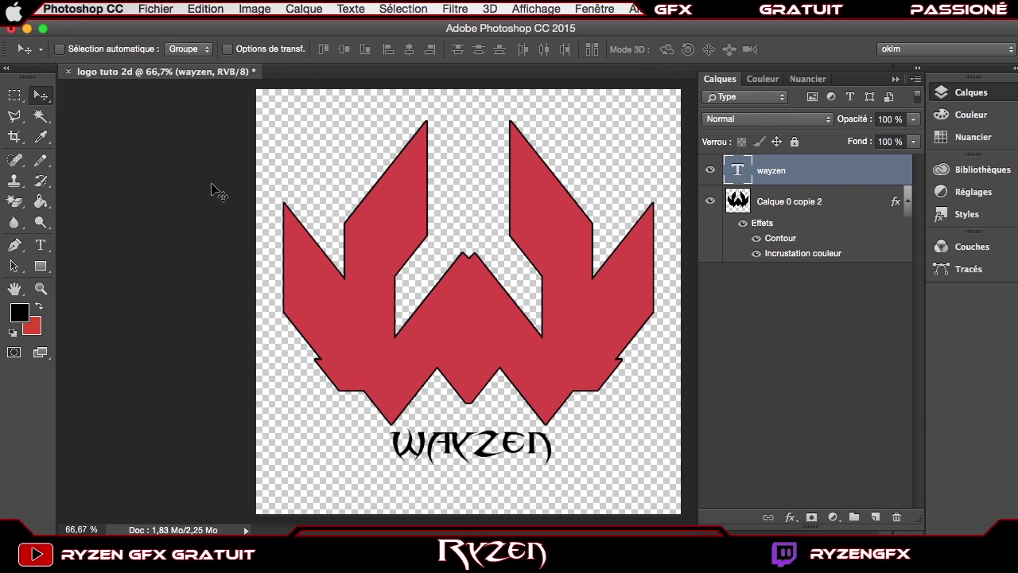
pyautogui.moveTo(525, 446); pyautogui.dragTo(531, 356)
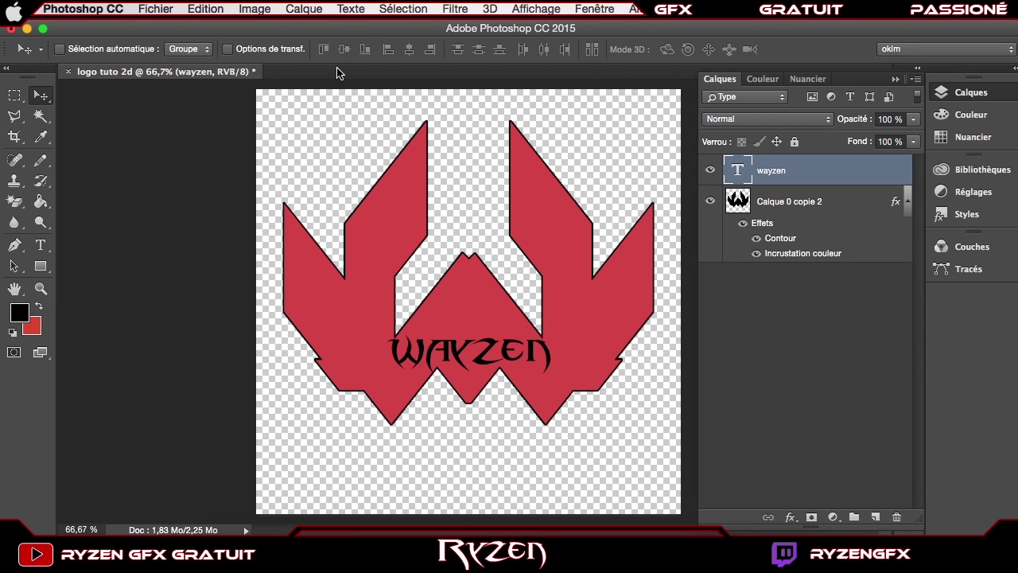
pyautogui.press('super+t')
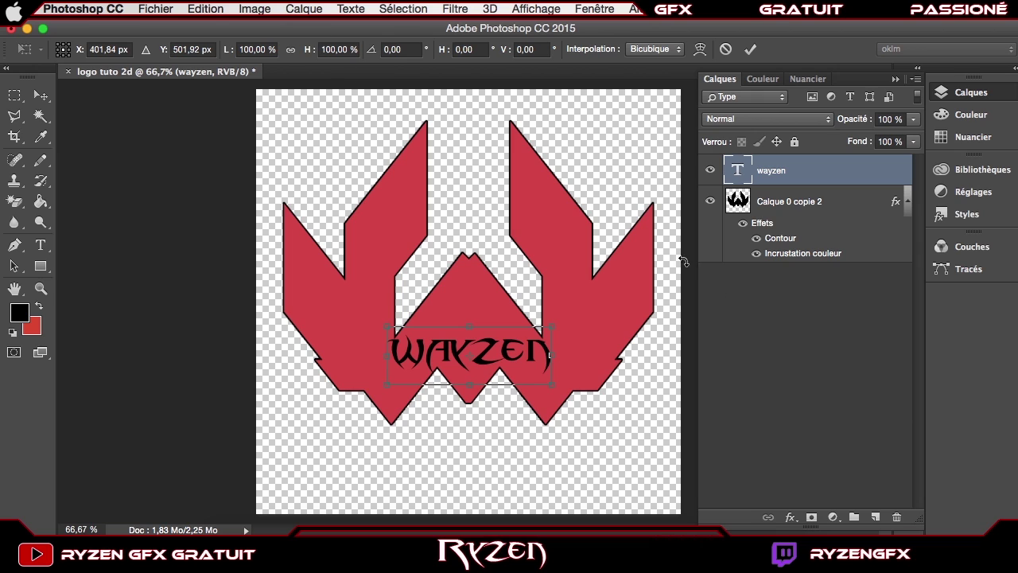
pyautogui.moveTo(551, 321)
pyautogui.mouseDown()
pyautogui.moveTo(573, 299)
pyautogui.moveTo(543, 330)
pyautogui.mouseUp()
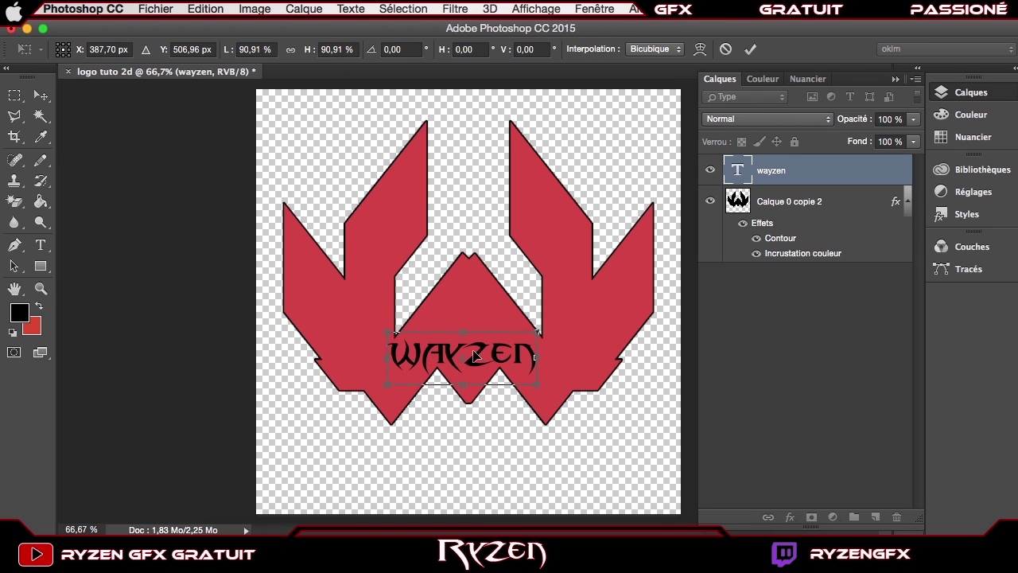
pyautogui.moveTo(476, 358); pyautogui.dragTo(486, 350)
pyautogui.press('Return')
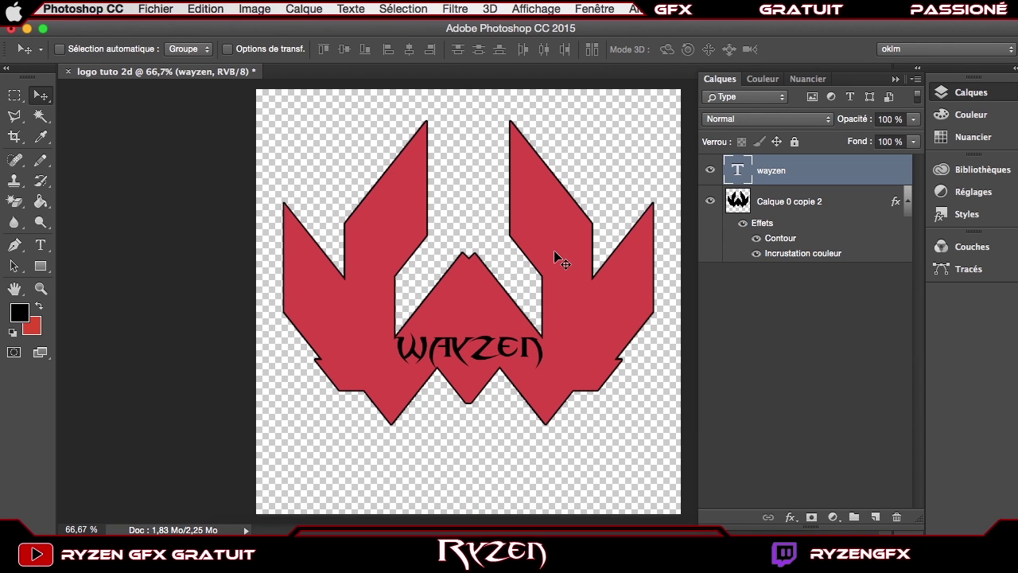
pyautogui.press('super+t')
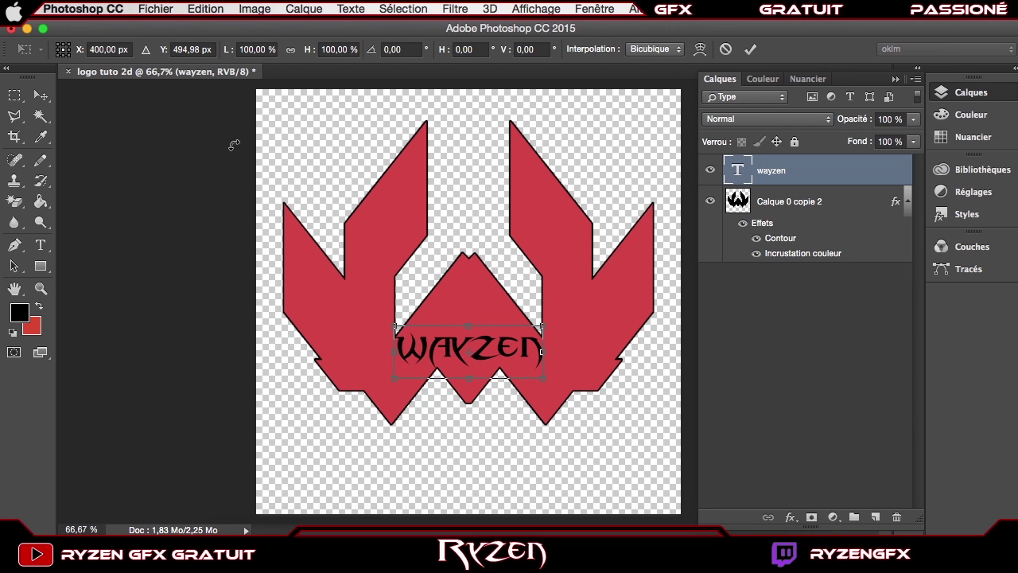
pyautogui.press('Return')
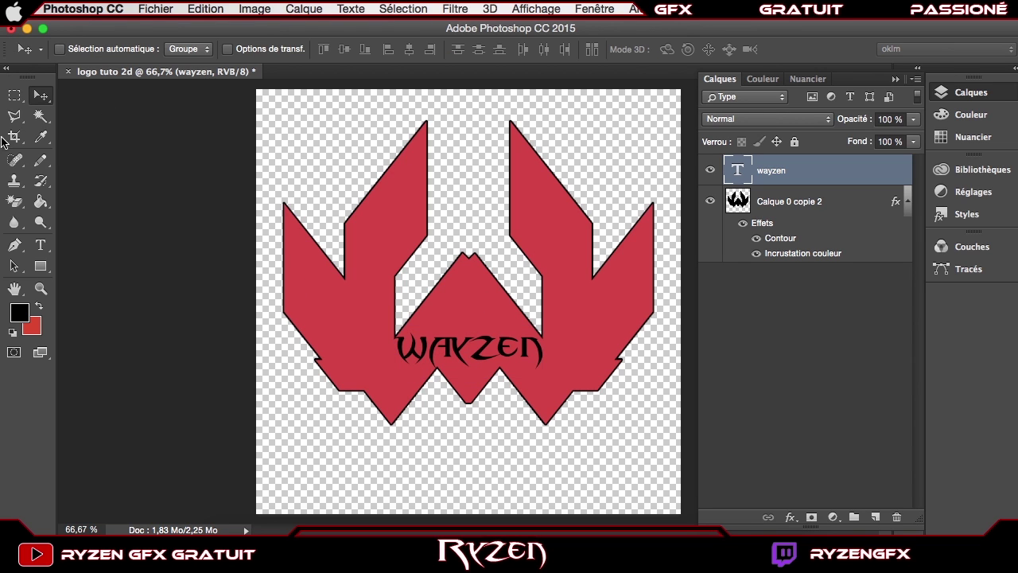
# Step: Edit the "wayzen" text on the logo so that it reads "wazen"
pyautogui.click(41, 245)
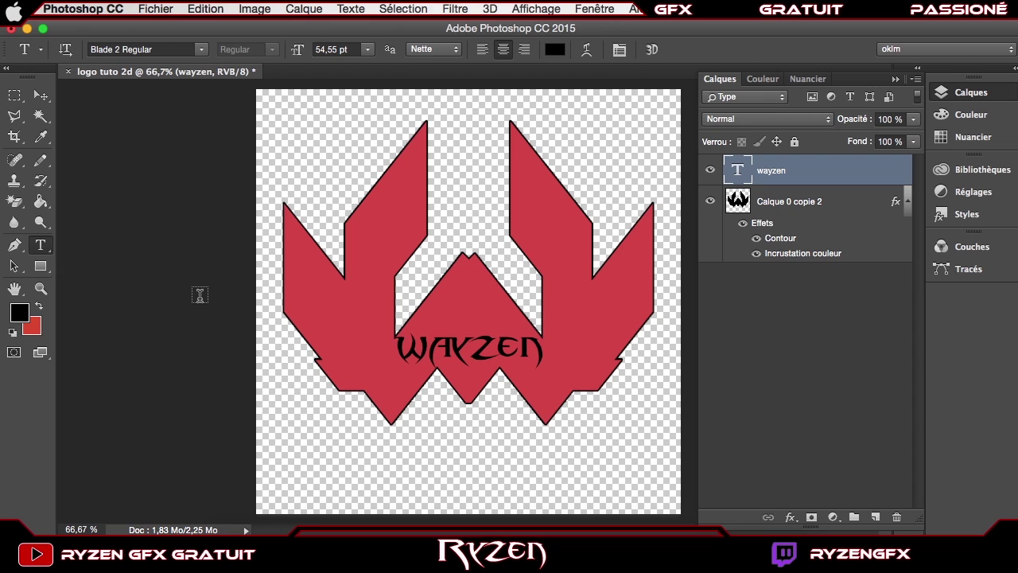
pyautogui.press('super+t')
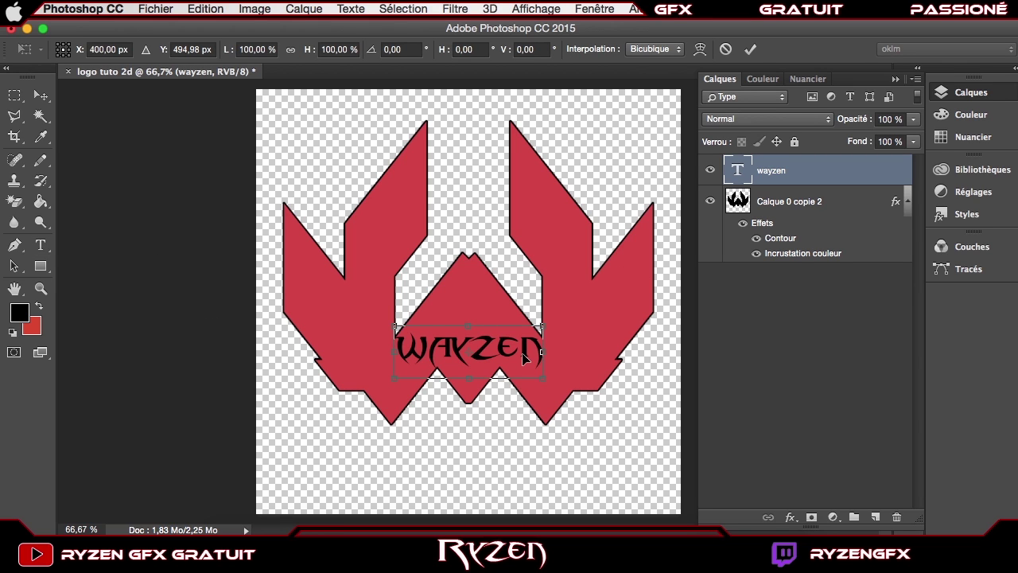
pyautogui.press('Return')
pyautogui.click(532, 356)
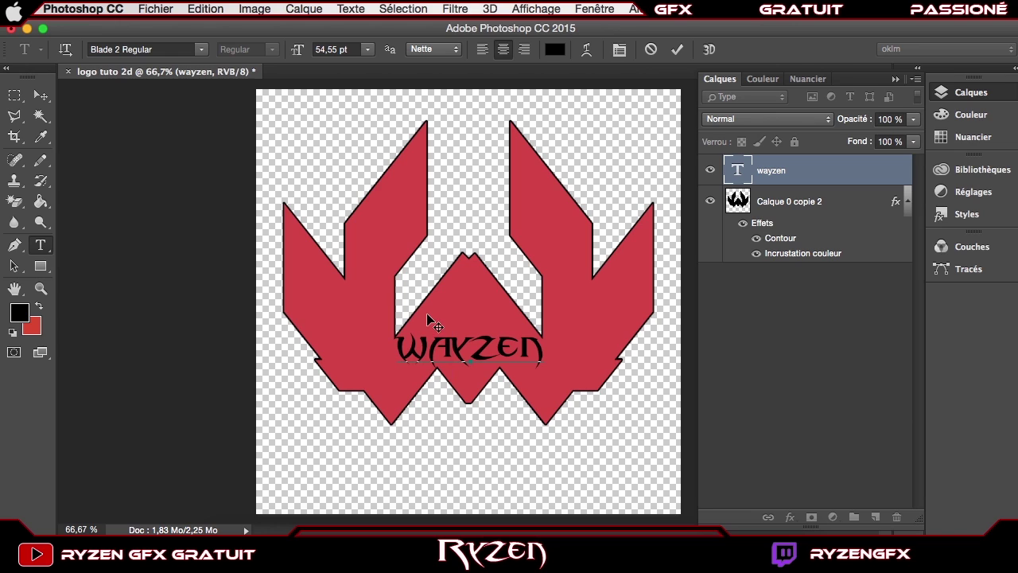
pyautogui.press('BackSpace')
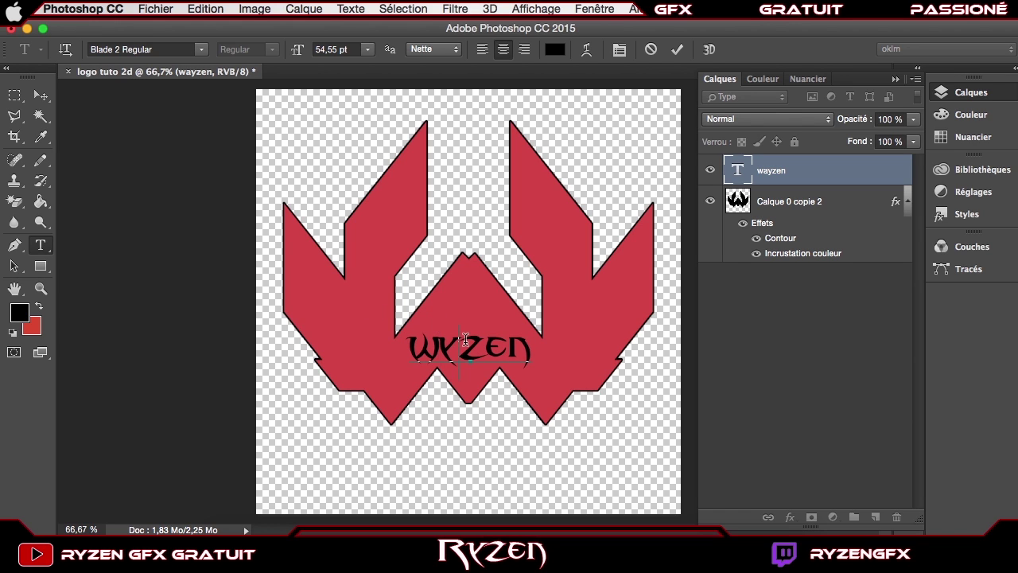
pyautogui.press('BackSpace')
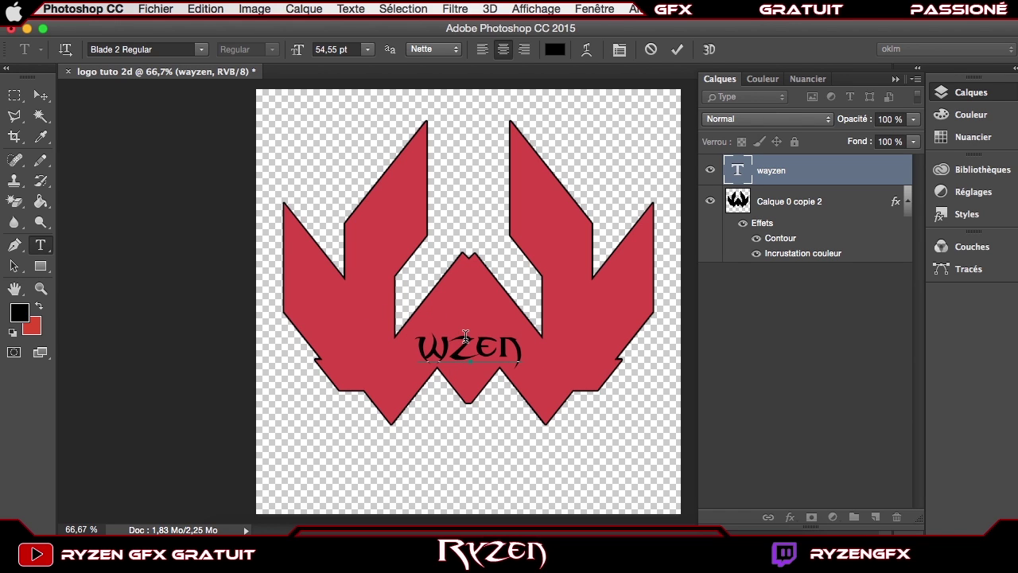
pyautogui.write('a')
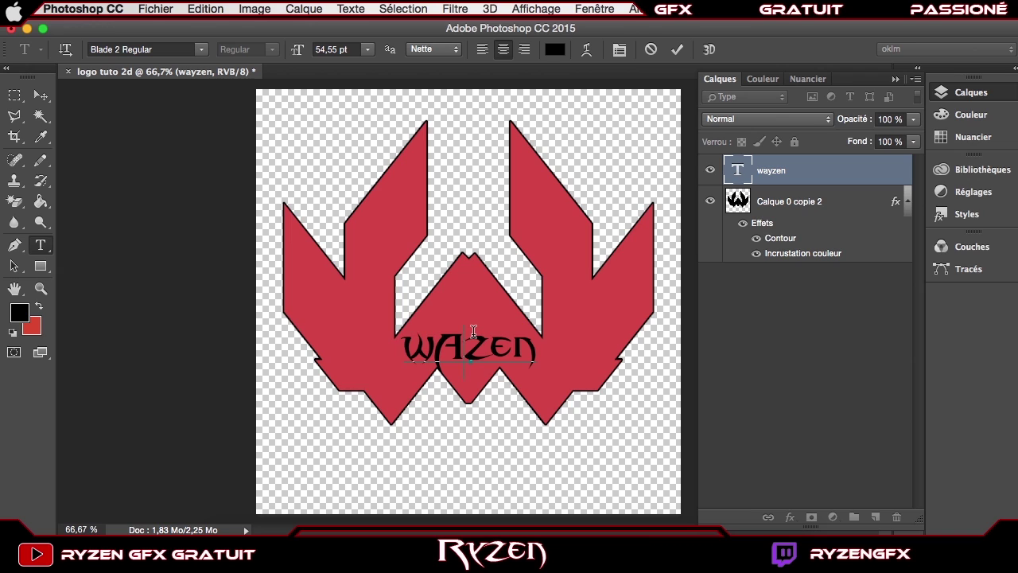
pyautogui.press('BackSpace')
pyautogui.write('a')
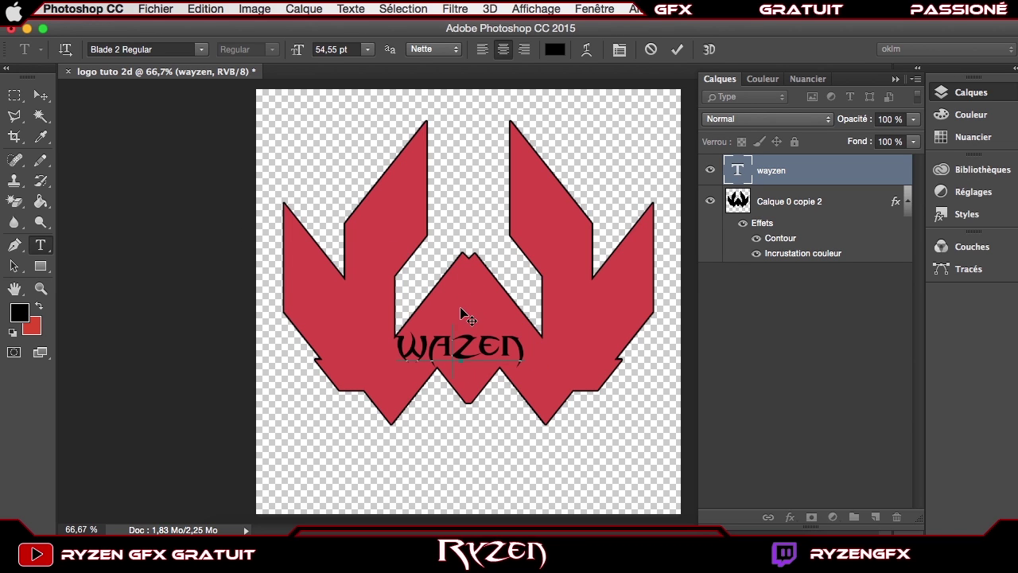
# Step: Center the "wazen" text on the logo's lower middle, keep it on one line, and commit it
pyautogui.moveTo(462, 311); pyautogui.dragTo(469, 307)
pyautogui.press('Return')
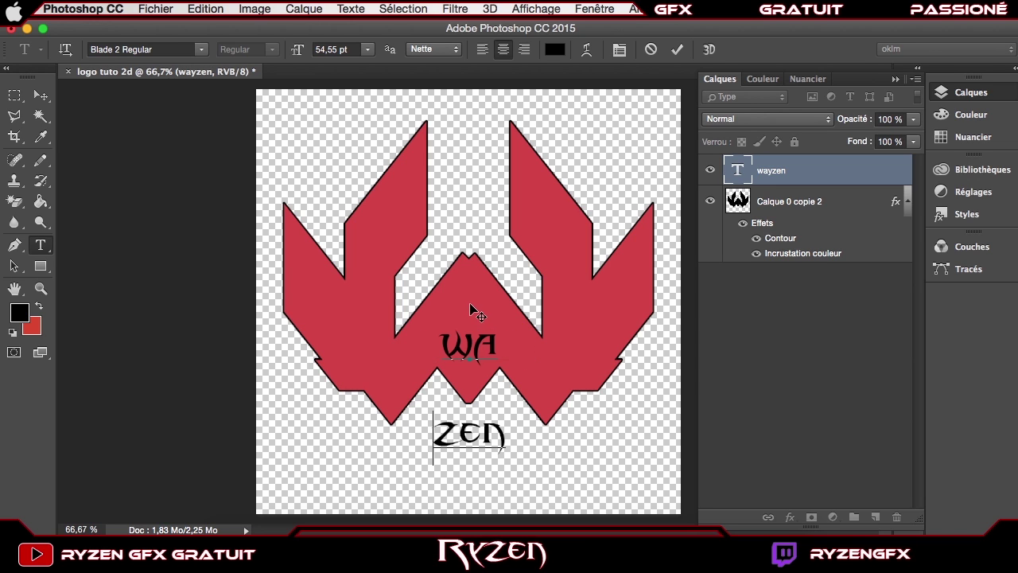
pyautogui.press('BackSpace')
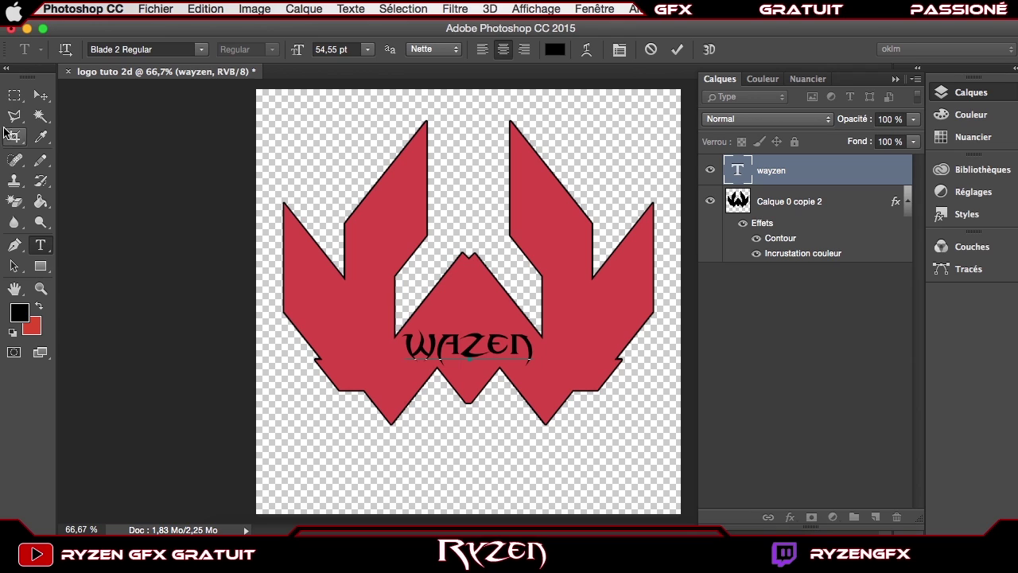
pyautogui.click(14, 96)
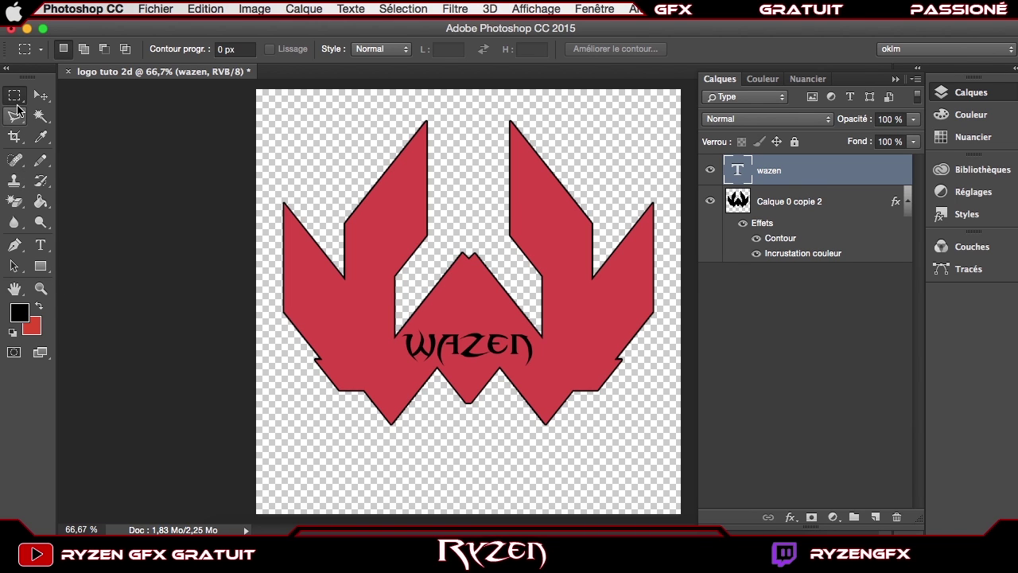
# Step: Select the "wazen" letter shapes by picking the empty area around them with the Magic Wand and inverting the selection
pyautogui.click(42, 119)
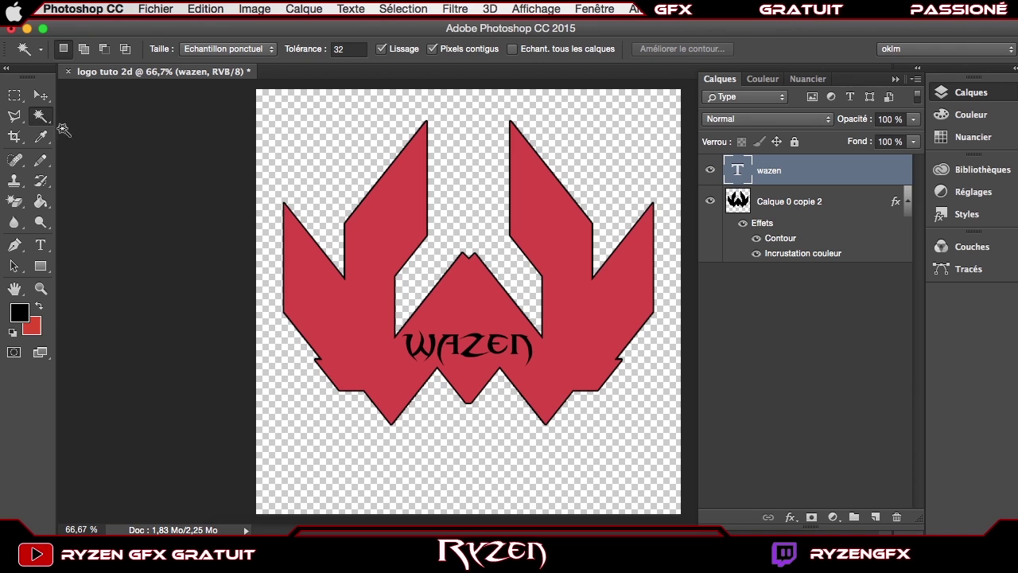
pyautogui.click(589, 190)
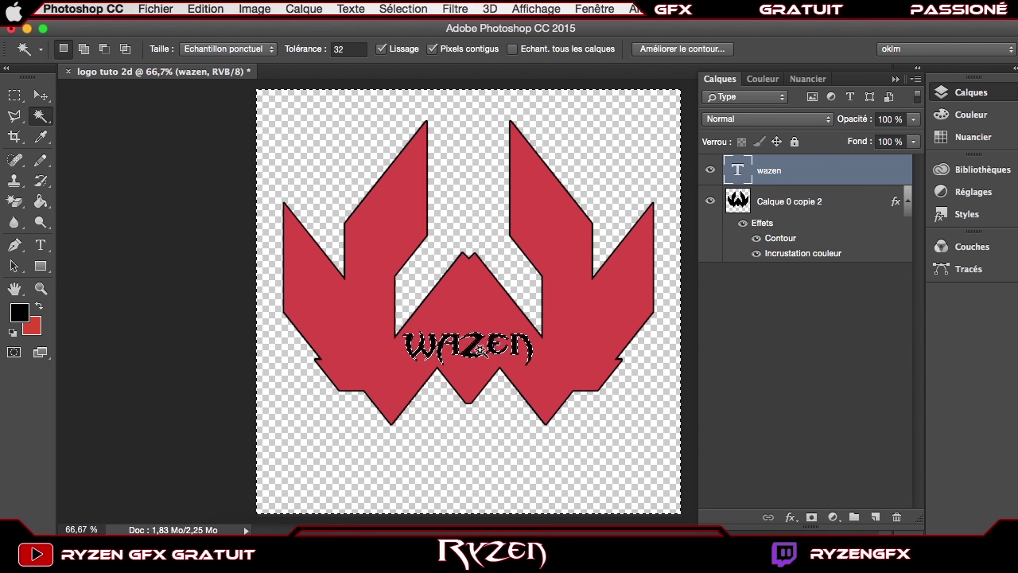
pyautogui.click(40, 288)
pyautogui.click(453, 343)
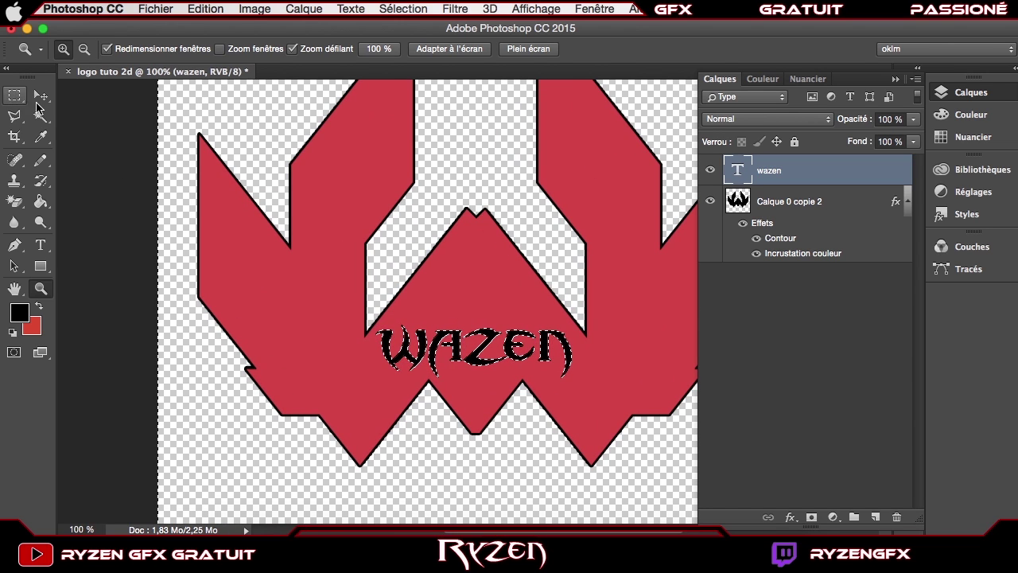
pyautogui.click(40, 114)
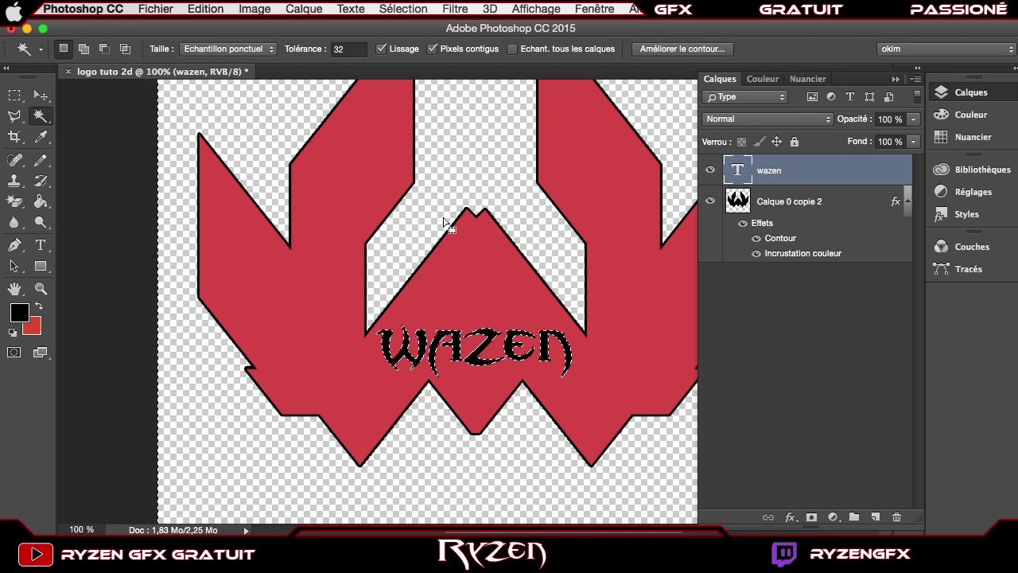
pyautogui.rightClick(451, 263)
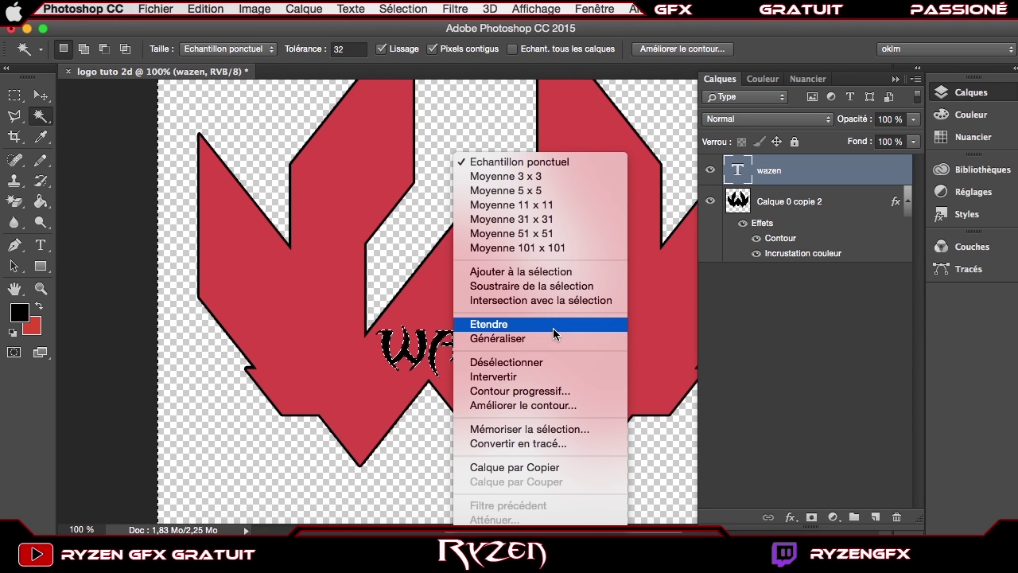
pyautogui.click(557, 376)
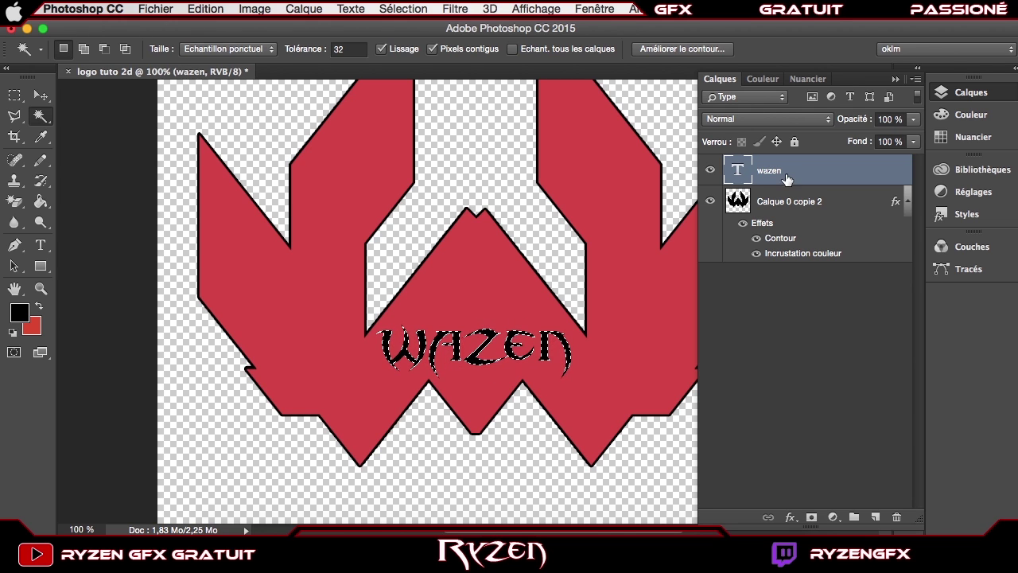
# Step: Cut the selected letter shapes out of the Calque 0 copie 2 layer, deselect, and hide the "wazen" text layer
pyautogui.click(811, 208)
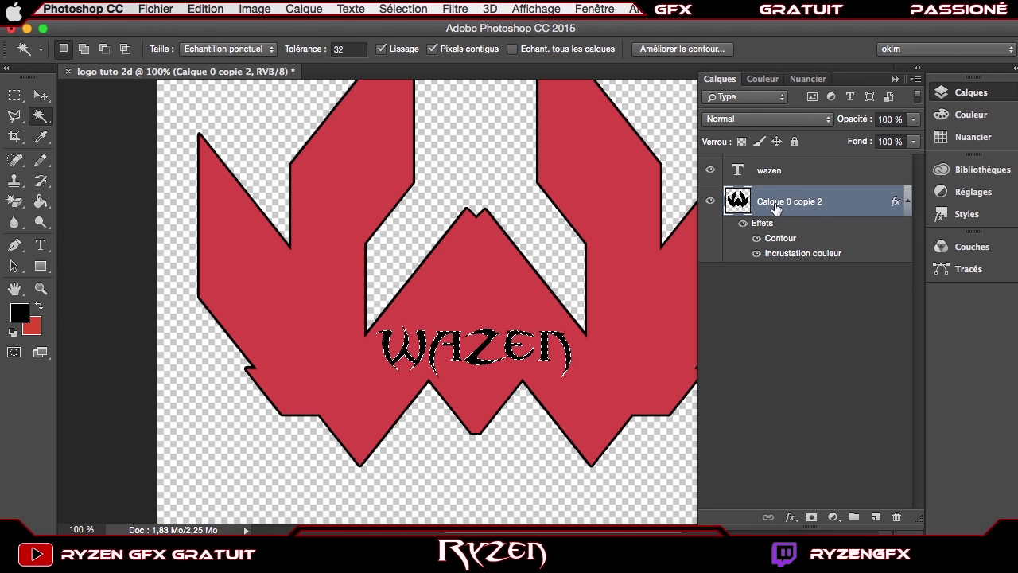
pyautogui.hotkey('ctrl', 'd')
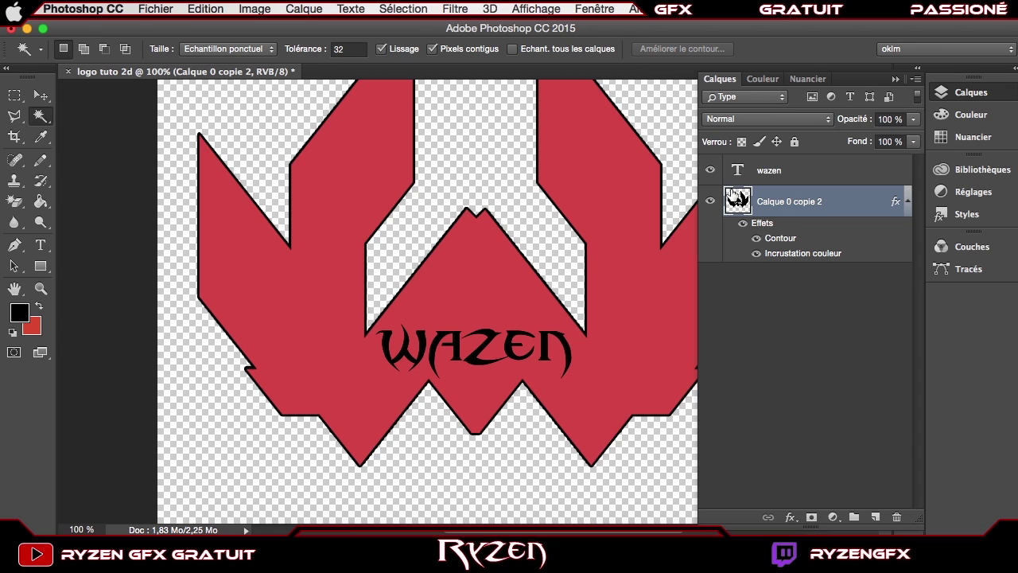
pyautogui.click(709, 171)
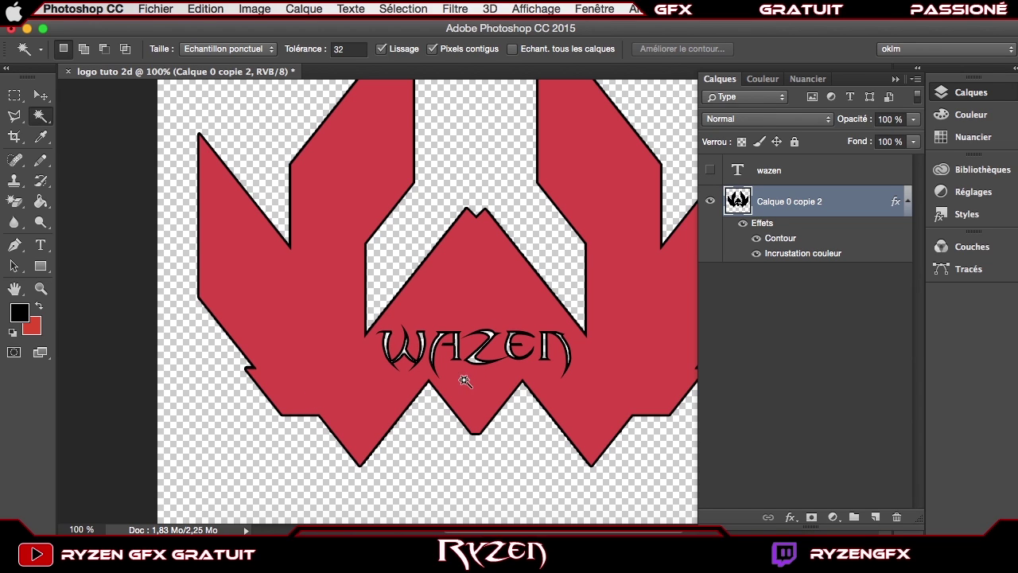
# Step: Delete the hidden "wazen" text layer
pyautogui.click(40, 289)
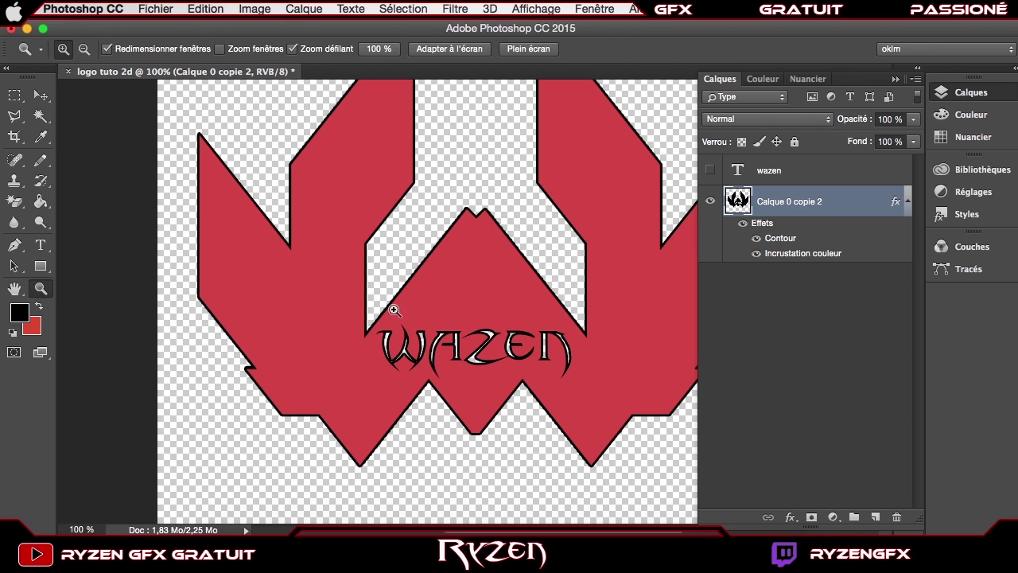
pyautogui.moveTo(390, 303); pyautogui.dragTo(517, 299)
pyautogui.click(517, 299)
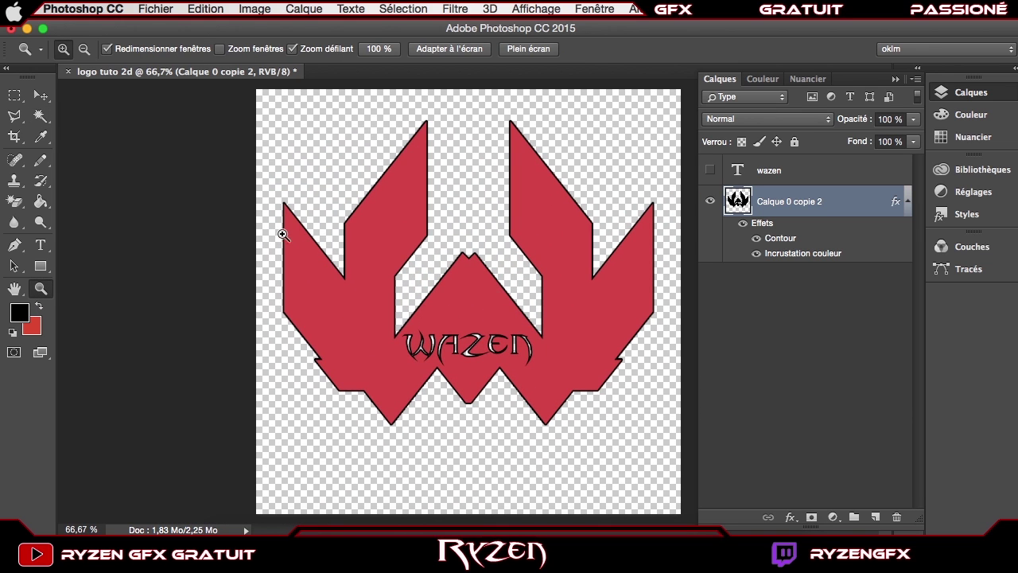
pyautogui.click(772, 172)
pyautogui.press('Delete')
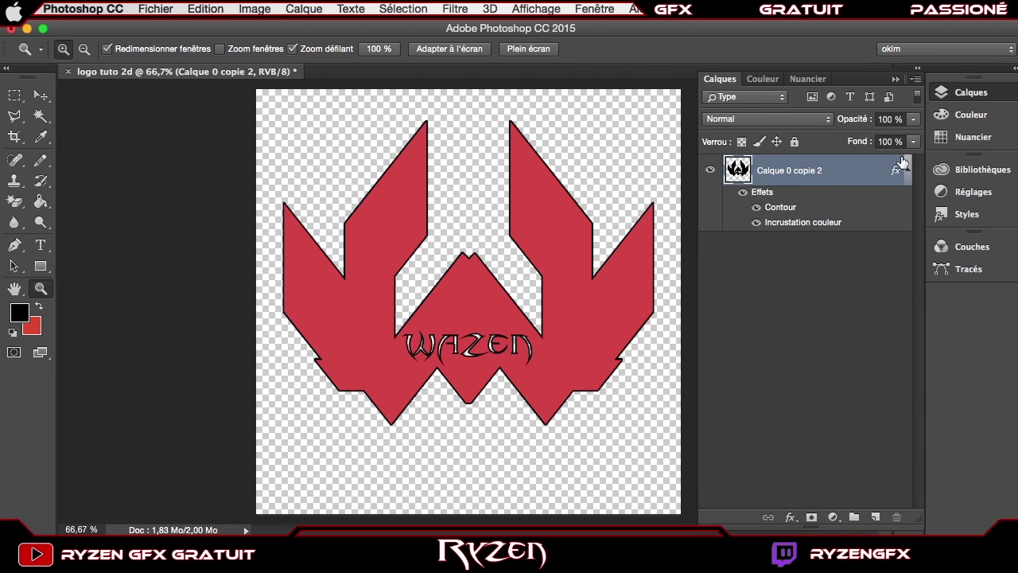
# Step: In the logo layer's style, replace the color overlay with a gradient overlay
pyautogui.doubleClick(838, 186)
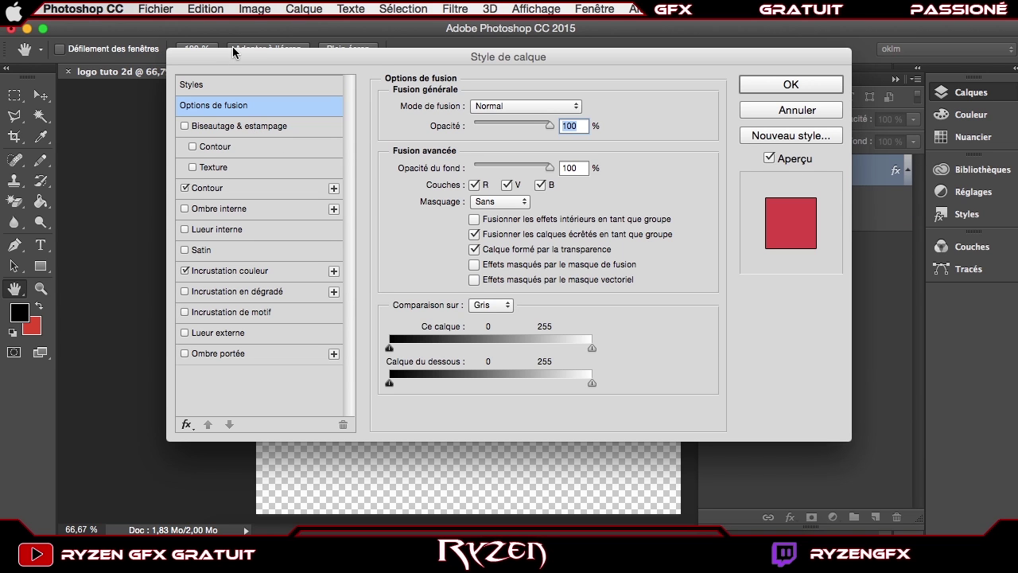
pyautogui.moveTo(353, 63); pyautogui.dragTo(807, 81)
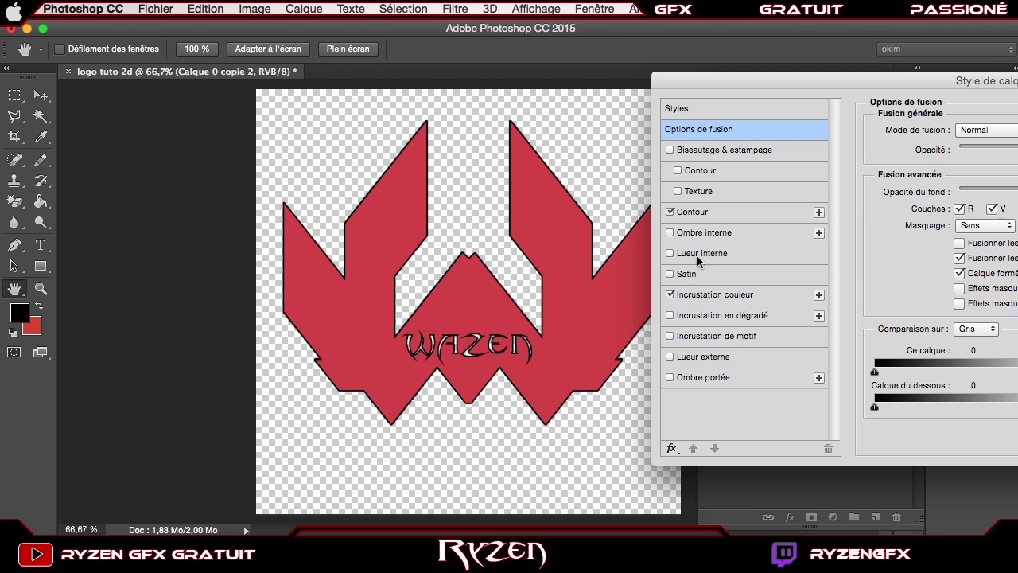
pyautogui.click(671, 295)
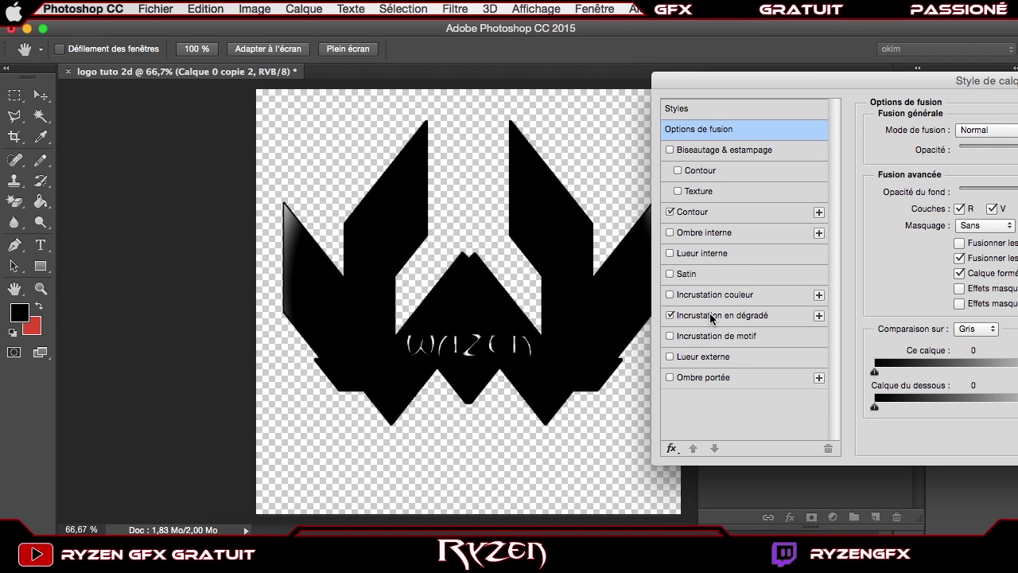
pyautogui.click(712, 316)
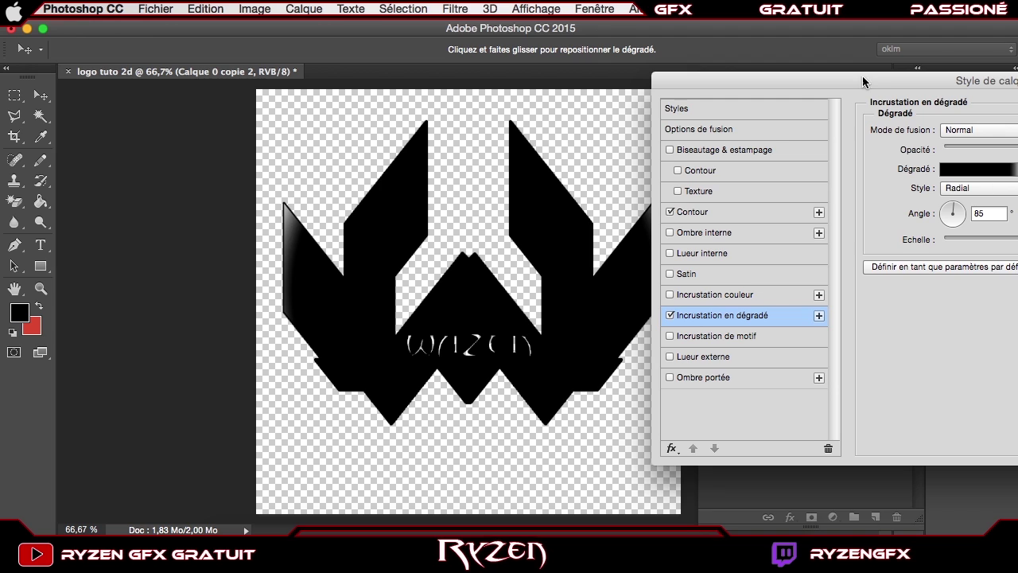
# Step: Apply the "Premier plan -> arrière-plan" preset to the gradient overlay and open its black starting stop's color for editing
pyautogui.moveTo(867, 84); pyautogui.dragTo(701, 93)
pyautogui.click(843, 188)
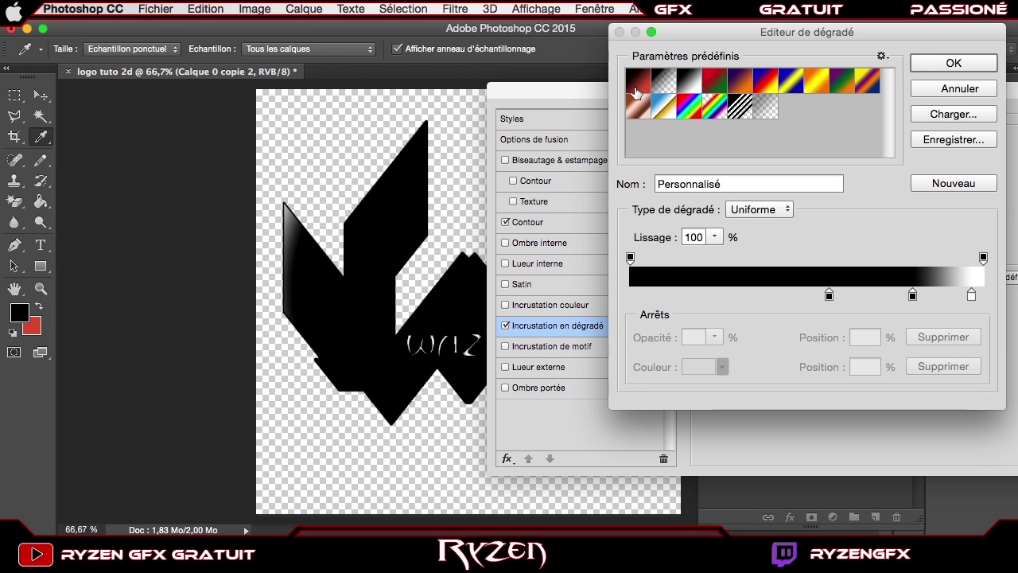
pyautogui.click(643, 88)
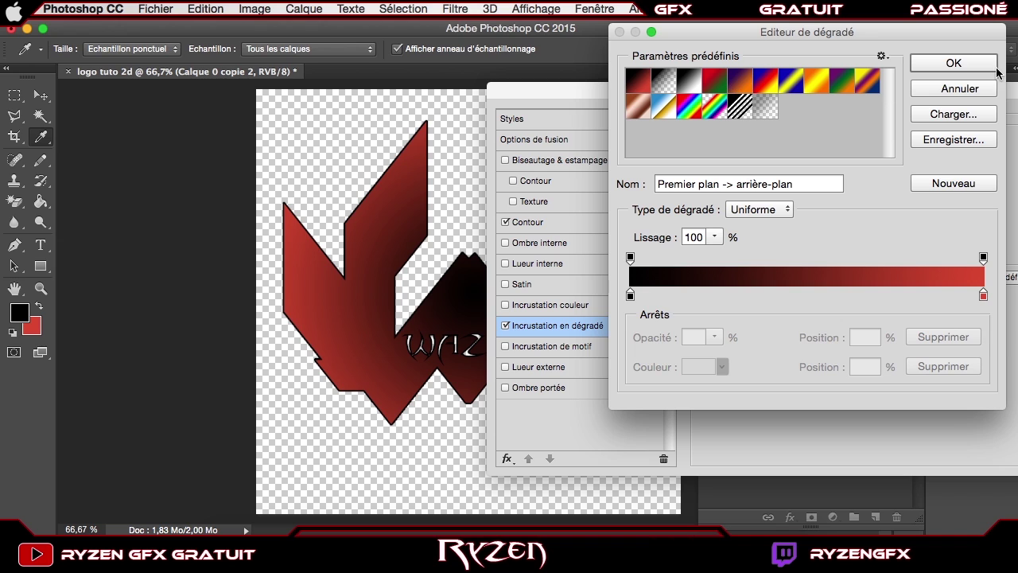
pyautogui.click(631, 295)
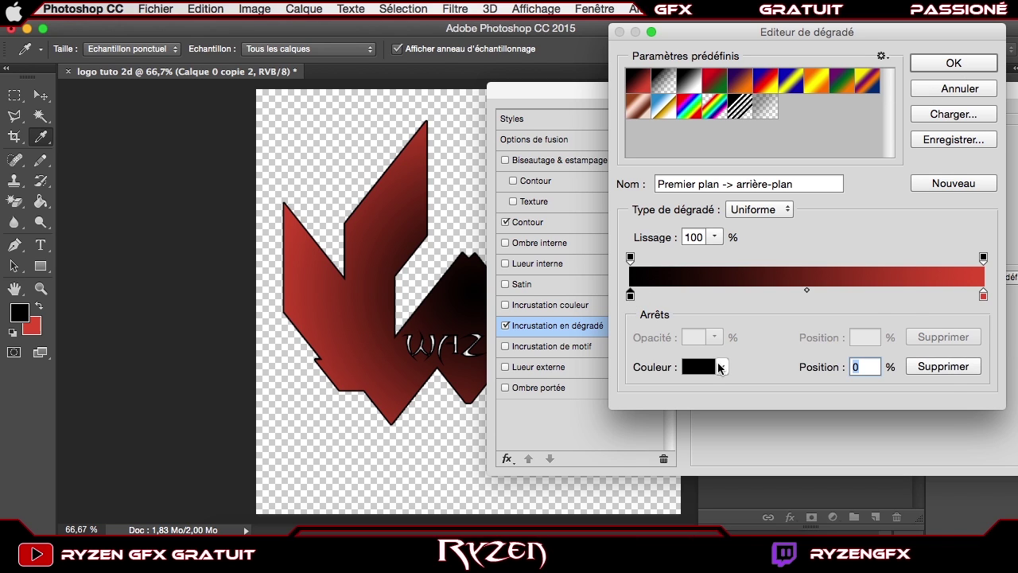
pyautogui.click(704, 369)
# Step: Try orange and pale blue shades for the gradient's starting color stop
pyautogui.moveTo(761, 304); pyautogui.dragTo(761, 312)
pyautogui.moveTo(718, 149); pyautogui.dragTo(739, 125)
pyautogui.click(730, 208)
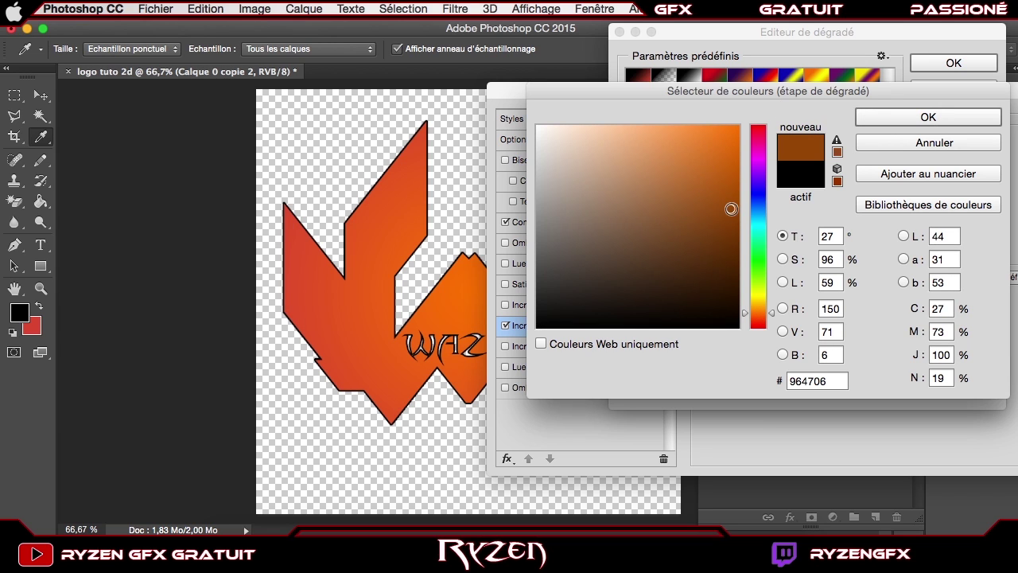
pyautogui.click(760, 311)
pyautogui.moveTo(760, 321); pyautogui.dragTo(759, 317)
pyautogui.moveTo(760, 125)
pyautogui.mouseDown()
pyautogui.moveTo(759, 145)
pyautogui.moveTo(713, 169)
pyautogui.moveTo(606, 160)
pyautogui.mouseUp()
pyautogui.click(757, 173)
pyautogui.moveTo(757, 183); pyautogui.dragTo(757, 196)
pyautogui.moveTo(661, 173); pyautogui.dragTo(580, 166)
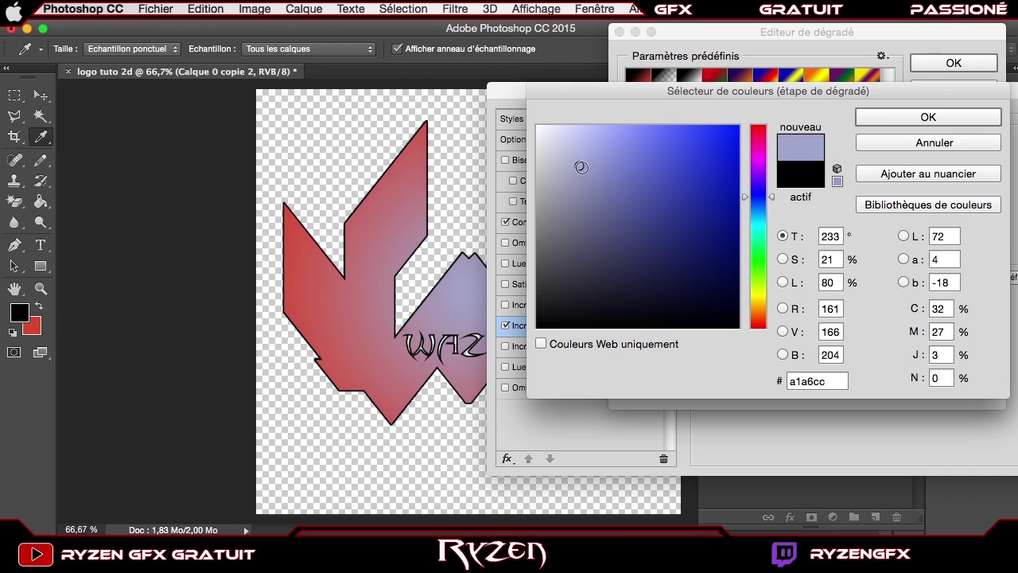
# Step: Set the gradient's starting color stop to pale red #d69286 and accept the gradient
pyautogui.click(761, 253)
pyautogui.moveTo(766, 271); pyautogui.dragTo(766, 322)
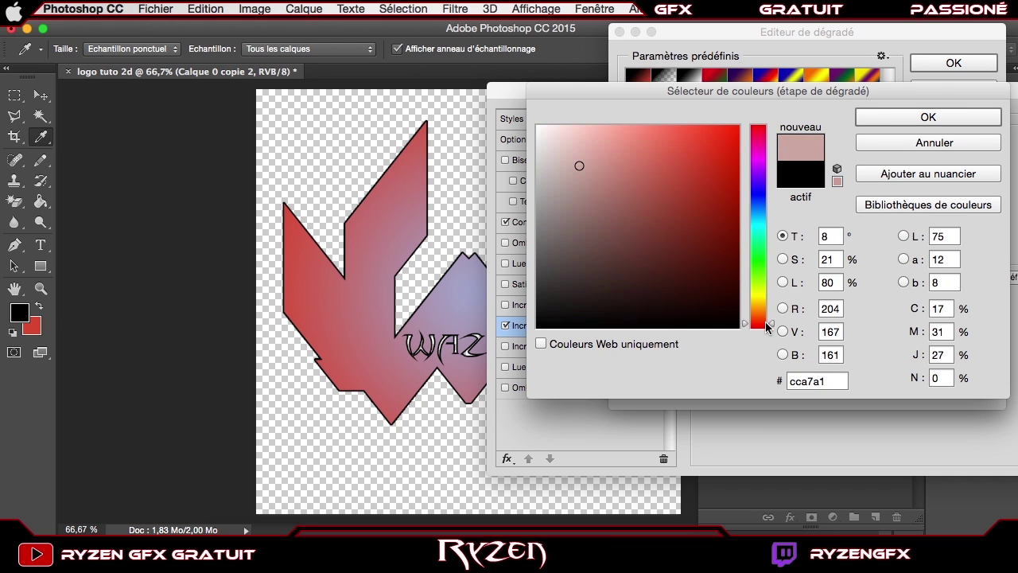
pyautogui.moveTo(681, 188)
pyautogui.mouseDown()
pyautogui.moveTo(695, 154)
pyautogui.moveTo(642, 184)
pyautogui.moveTo(627, 167)
pyautogui.mouseUp()
pyautogui.click(610, 155)
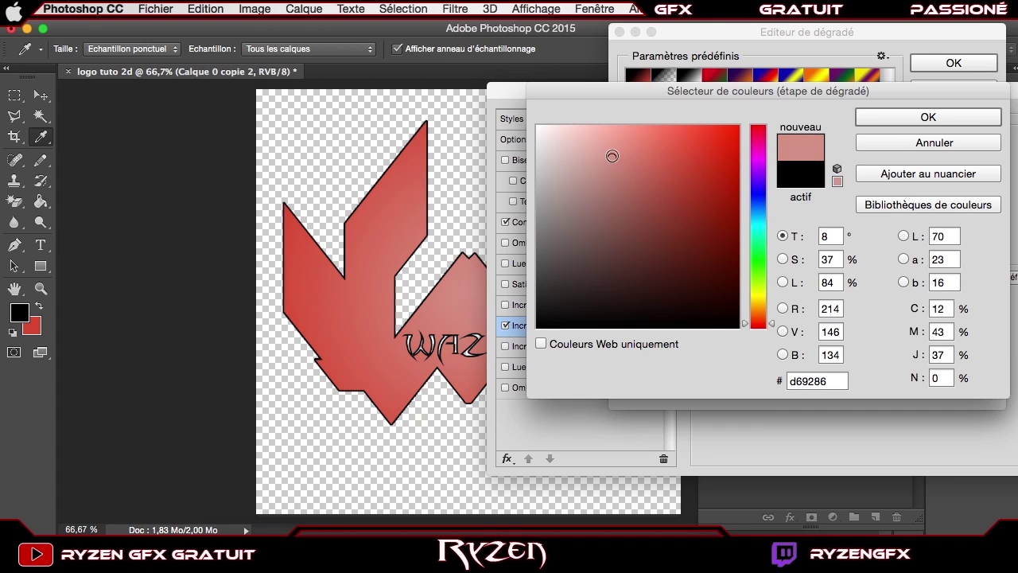
pyautogui.click(891, 120)
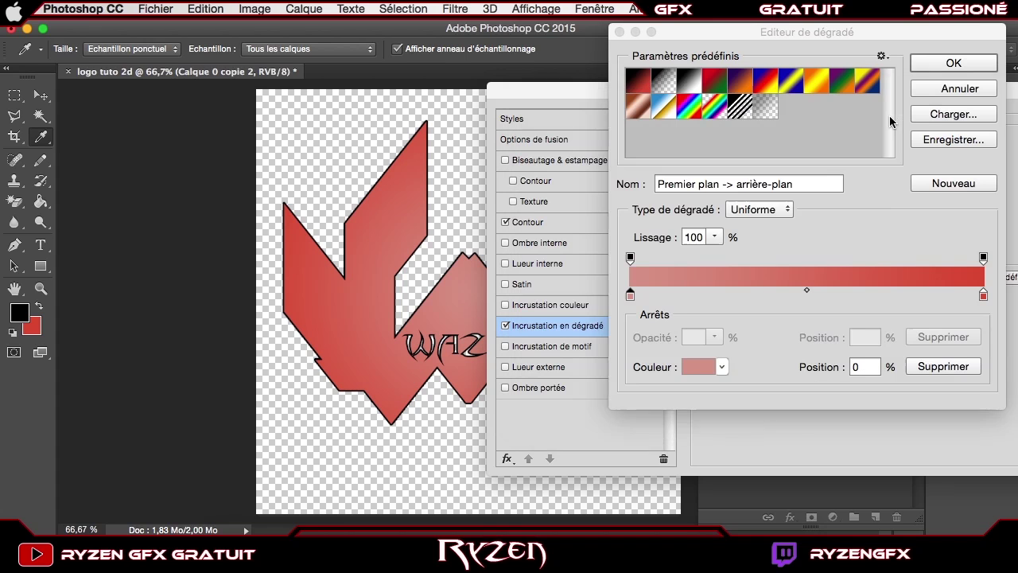
pyautogui.click(954, 63)
pyautogui.moveTo(766, 92); pyautogui.dragTo(856, 229)
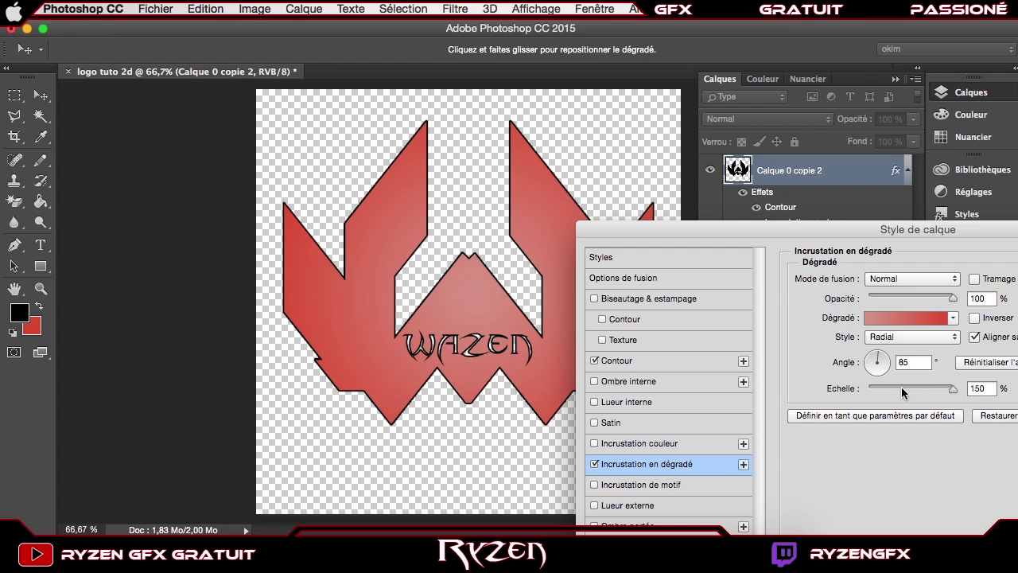
# Step: Set the gradient overlay's scale to 106% and its opacity to 100%
pyautogui.moveTo(907, 388)
pyautogui.mouseDown()
pyautogui.moveTo(894, 391)
pyautogui.moveTo(925, 393)
pyautogui.mouseUp()
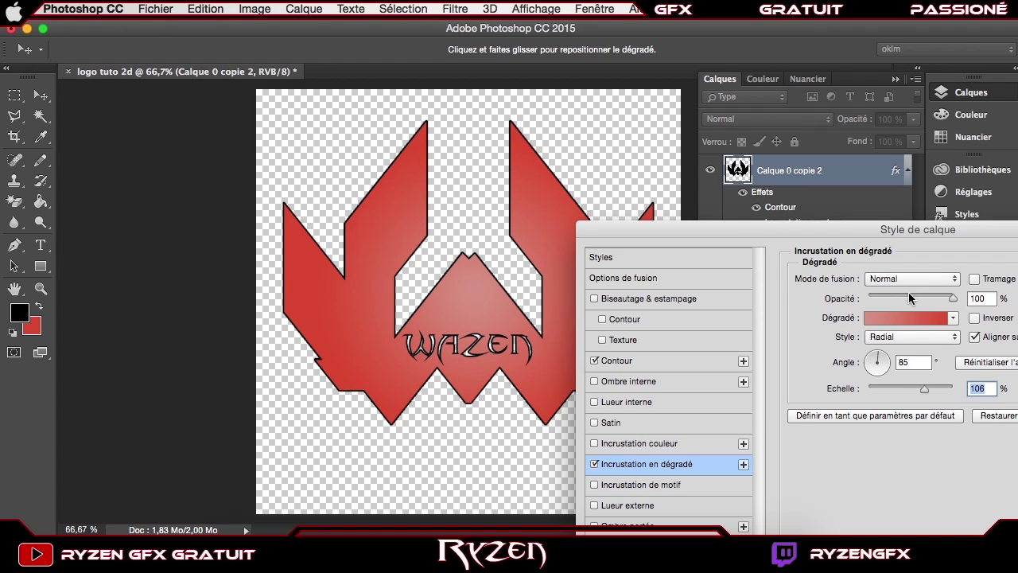
pyautogui.moveTo(909, 296); pyautogui.dragTo(955, 296)
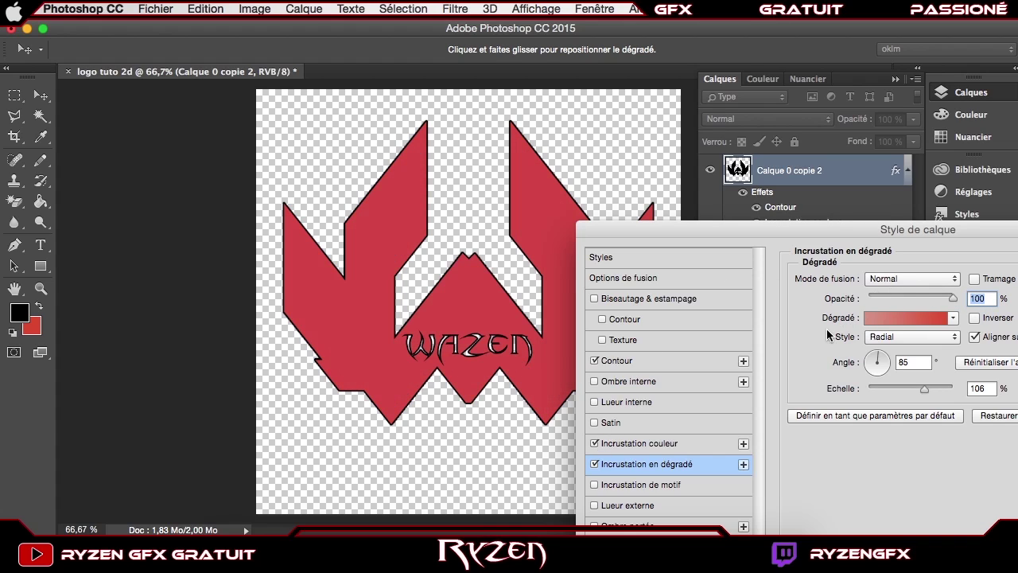
# Step: Add the red color overlay on top of the gradient at 42% opacity and accept the layer style
pyautogui.click(594, 443)
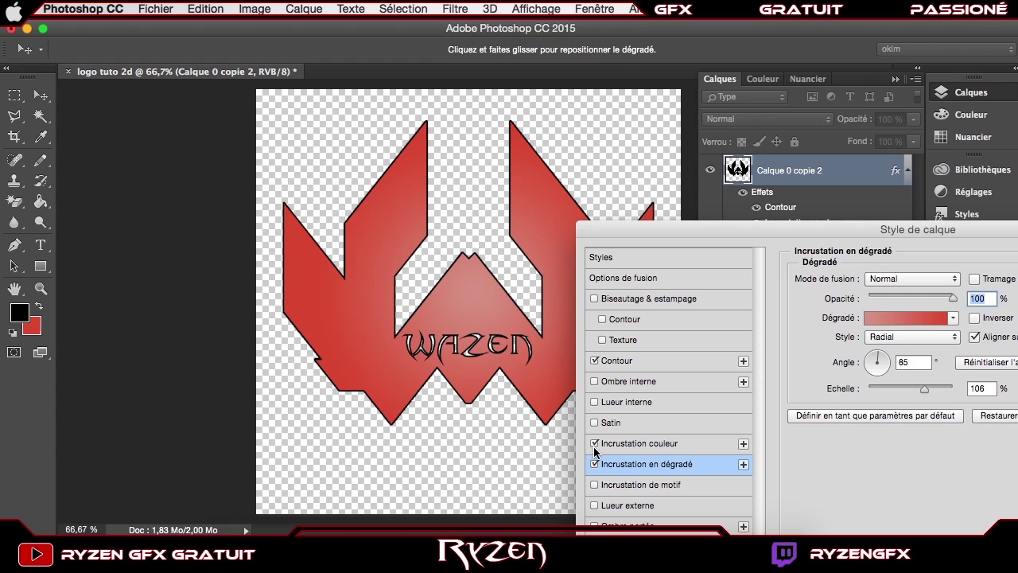
pyautogui.click(594, 443)
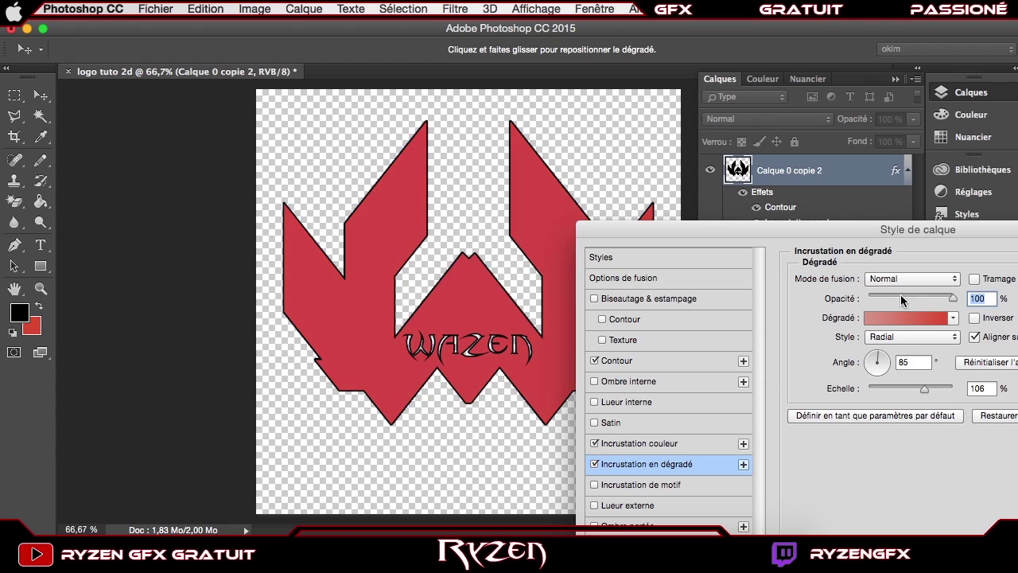
pyautogui.click(665, 445)
pyautogui.moveTo(943, 296); pyautogui.dragTo(901, 292)
pyautogui.moveTo(857, 229); pyautogui.dragTo(451, 369)
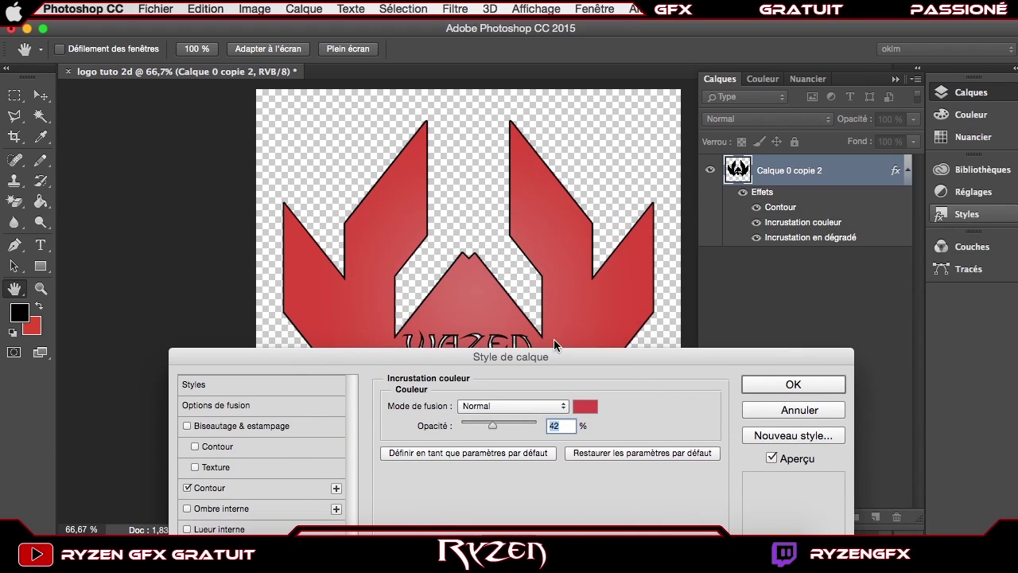
pyautogui.click(791, 386)
pyautogui.press('z')
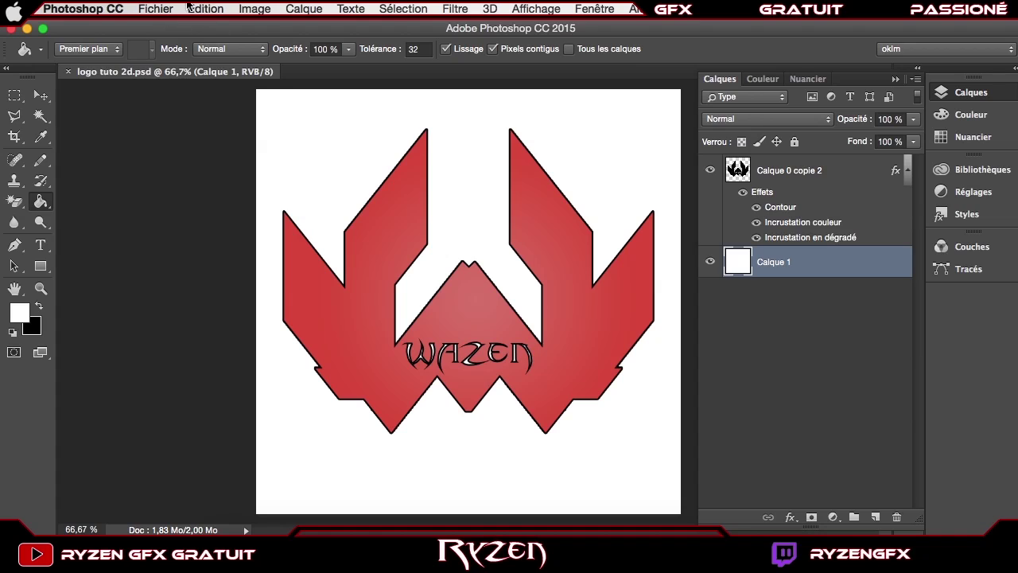
# Step: Hide the white background layer Calque 1 so that only the logo shows on transparency
pyautogui.click(708, 262)
pyautogui.click(708, 263)
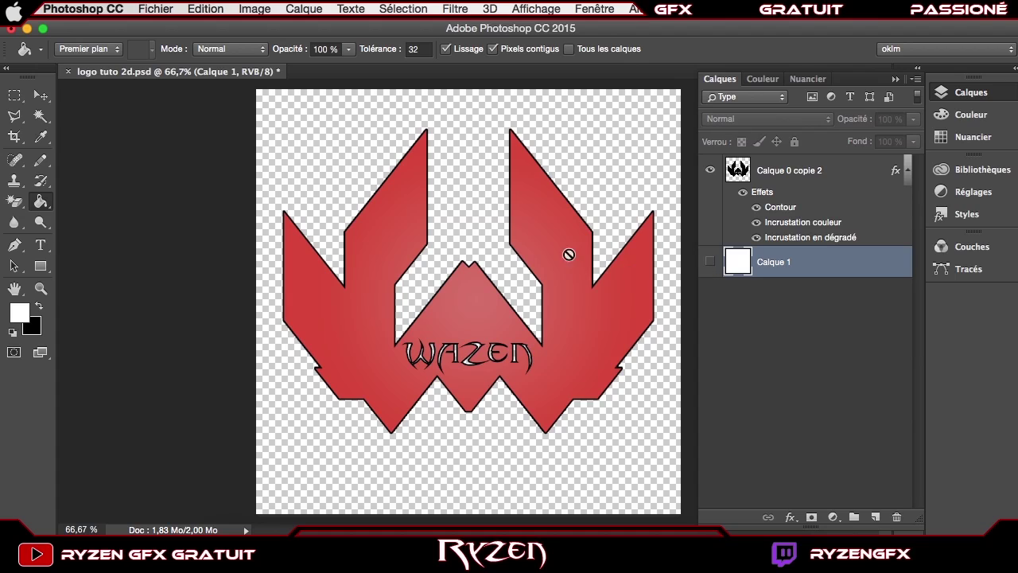
pyautogui.click(709, 262)
# Step: Save a copy as logo tuto 2d.png in the tuto folder, with smallest/slow compression and no interlacing
pyautogui.click(151, 8)
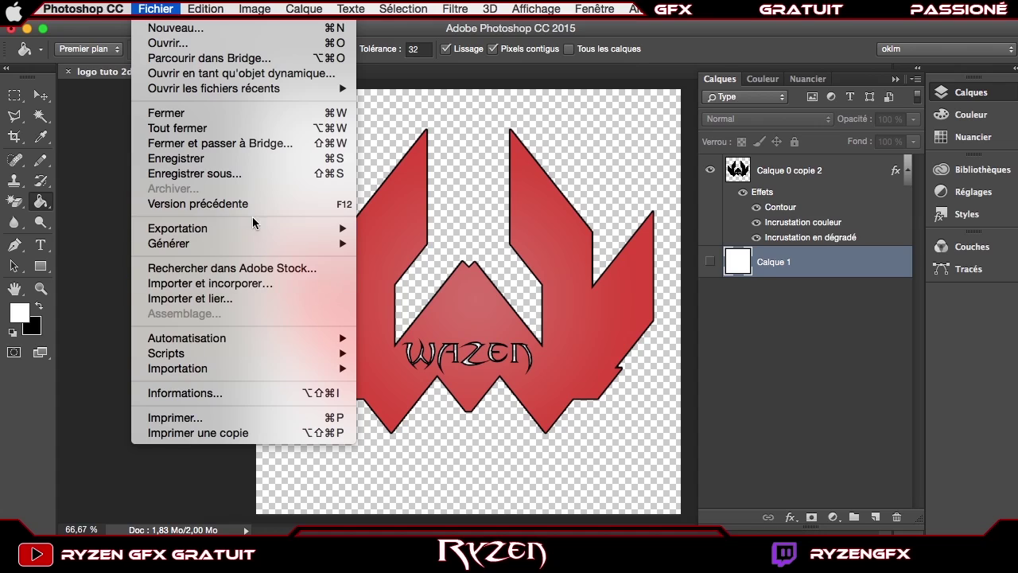
pyautogui.click(279, 174)
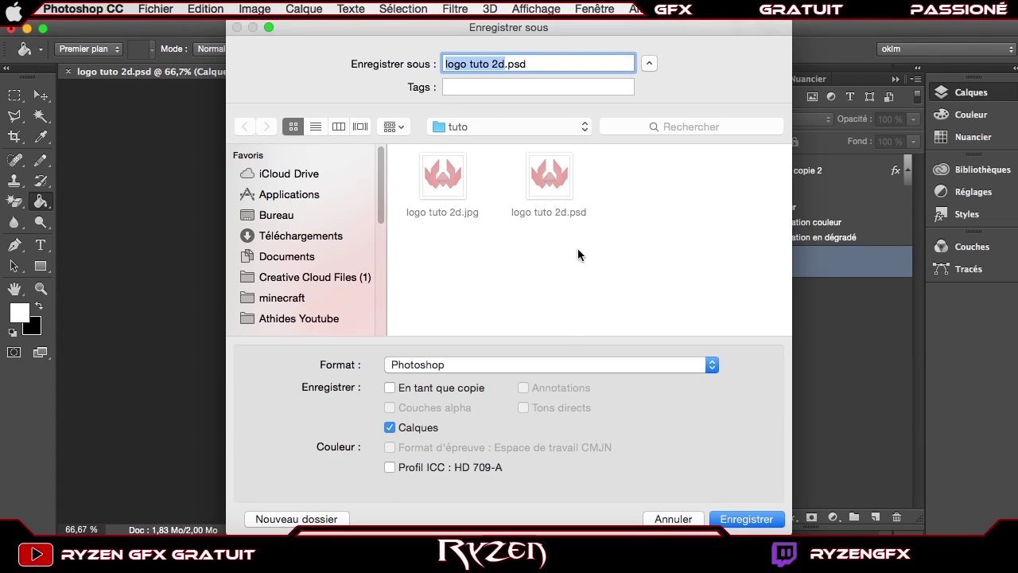
pyautogui.click(563, 368)
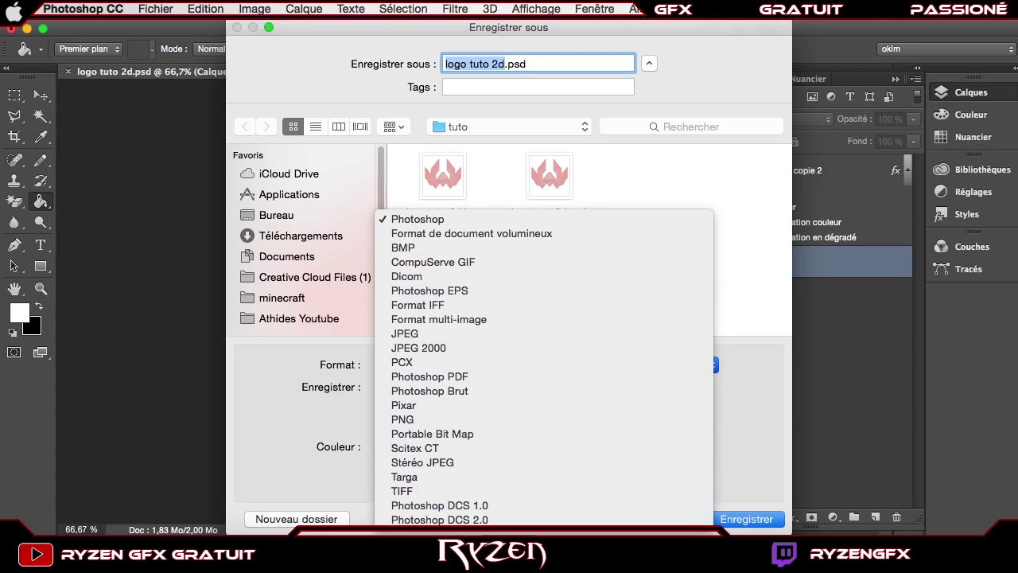
pyautogui.click(434, 419)
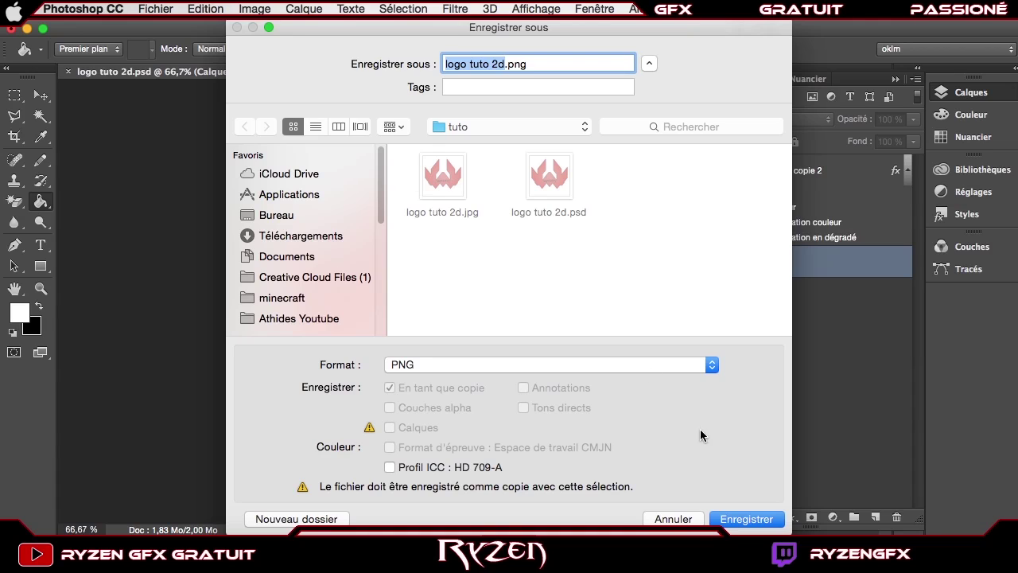
pyautogui.click(754, 513)
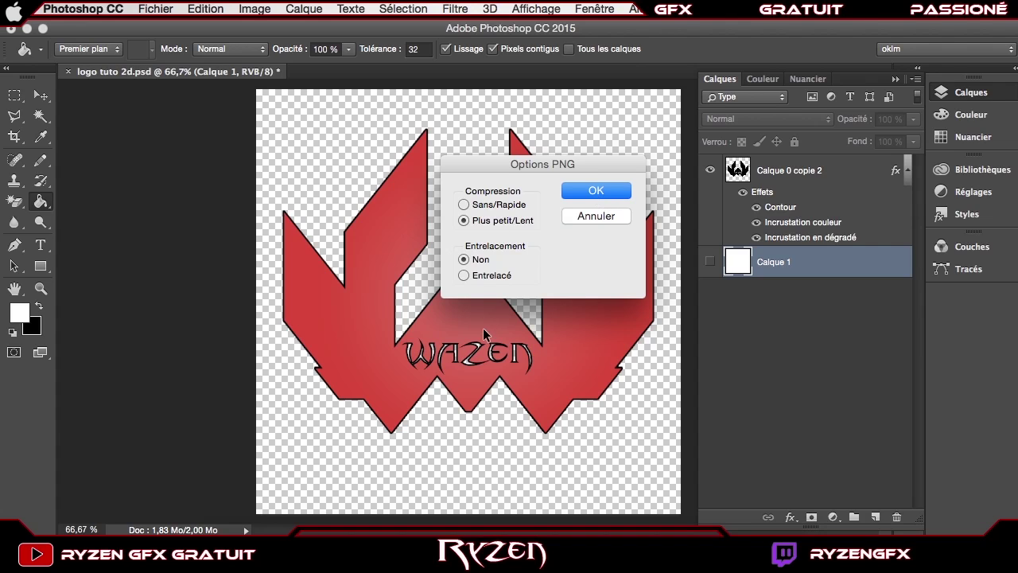
pyautogui.click(581, 190)
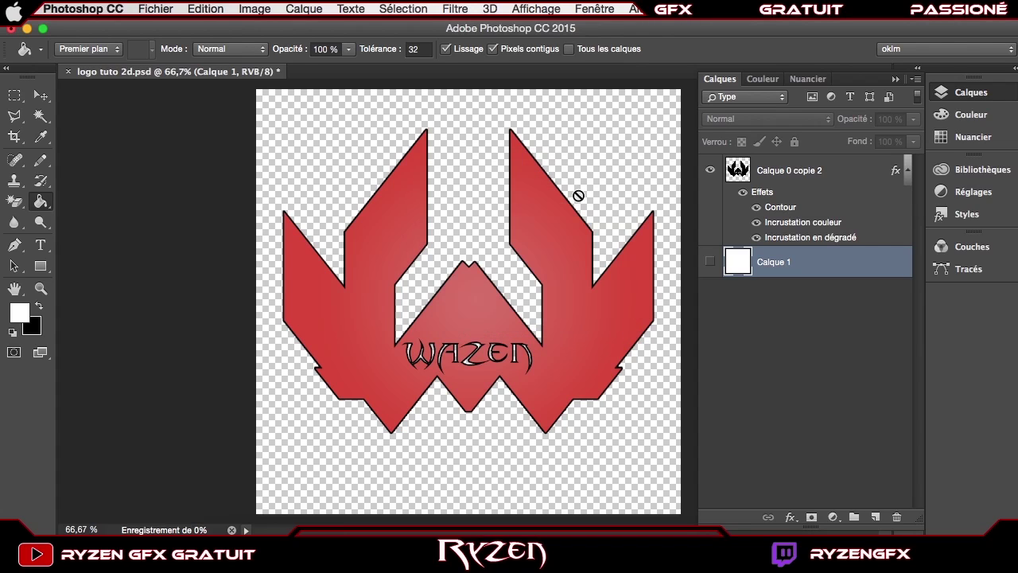